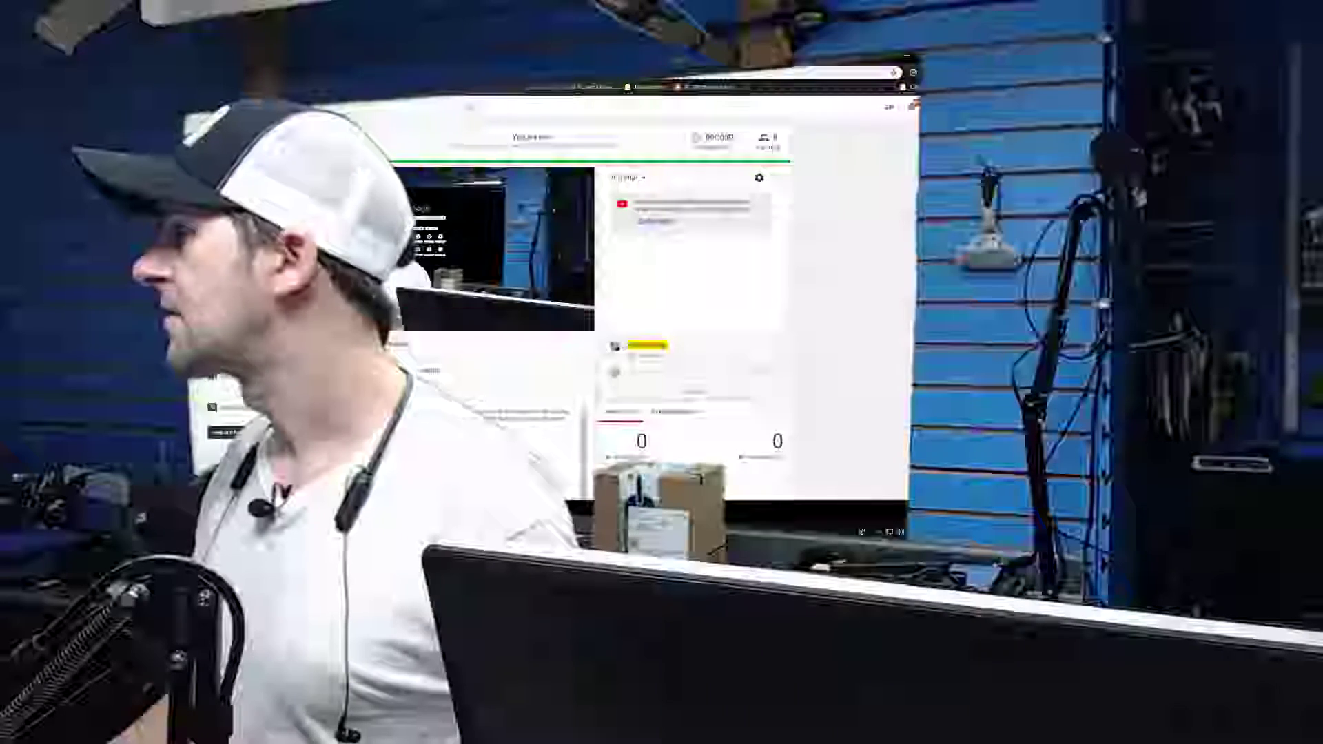
Copy the live stream's share link from the YouTube live dashboard
scroll(690, 310, "down", 5)
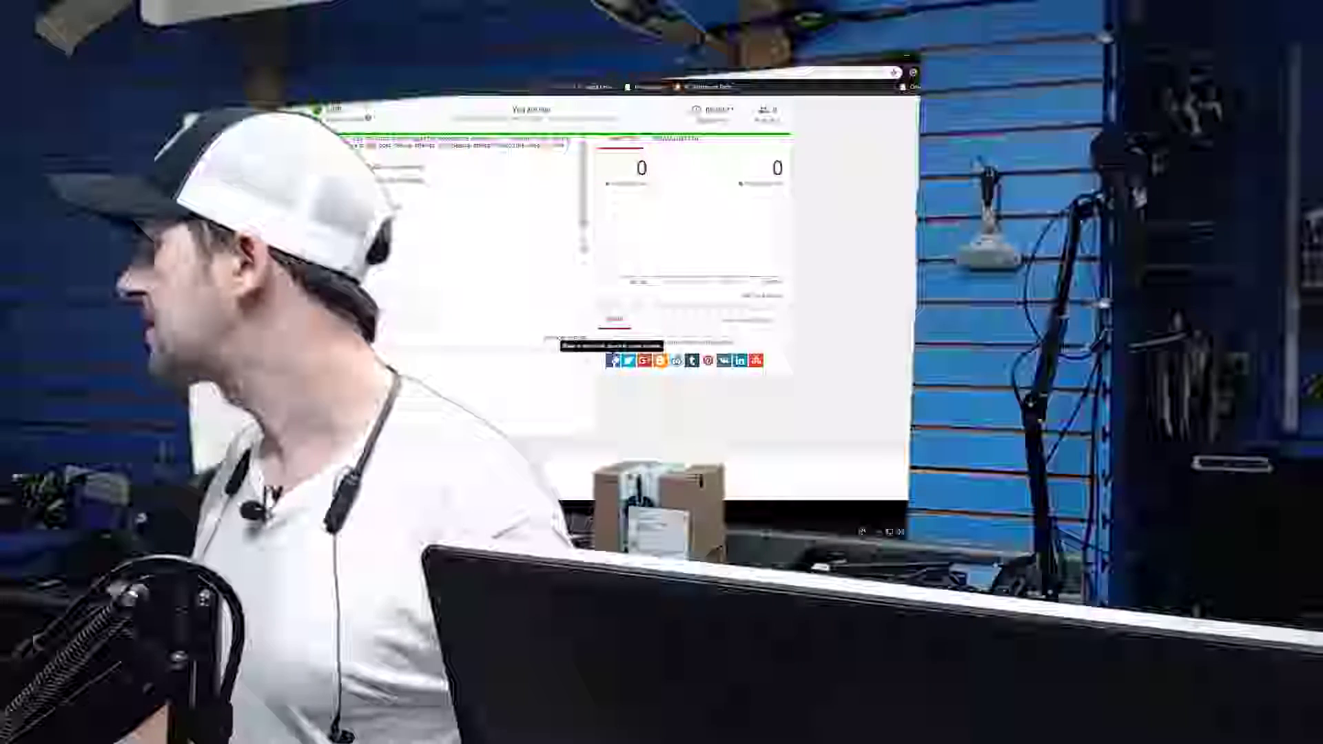
left_click(674, 342)
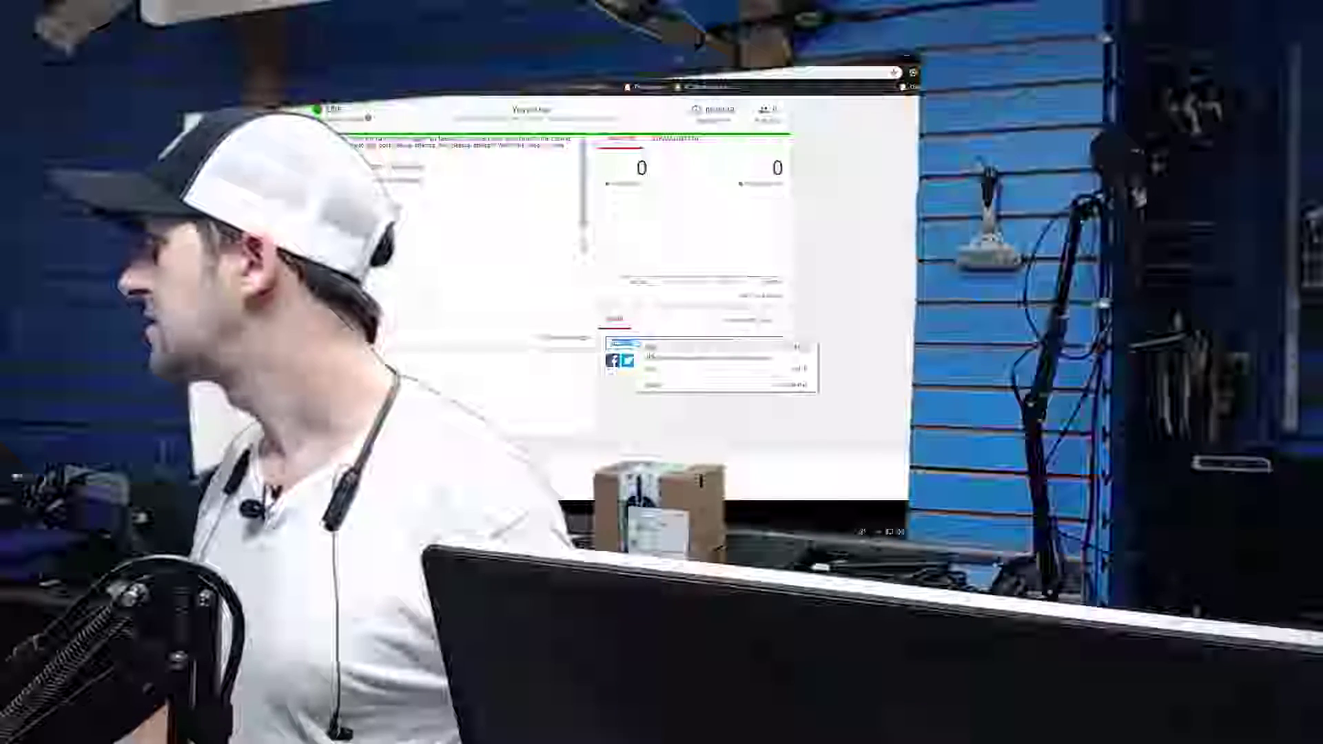
left_click(652, 347)
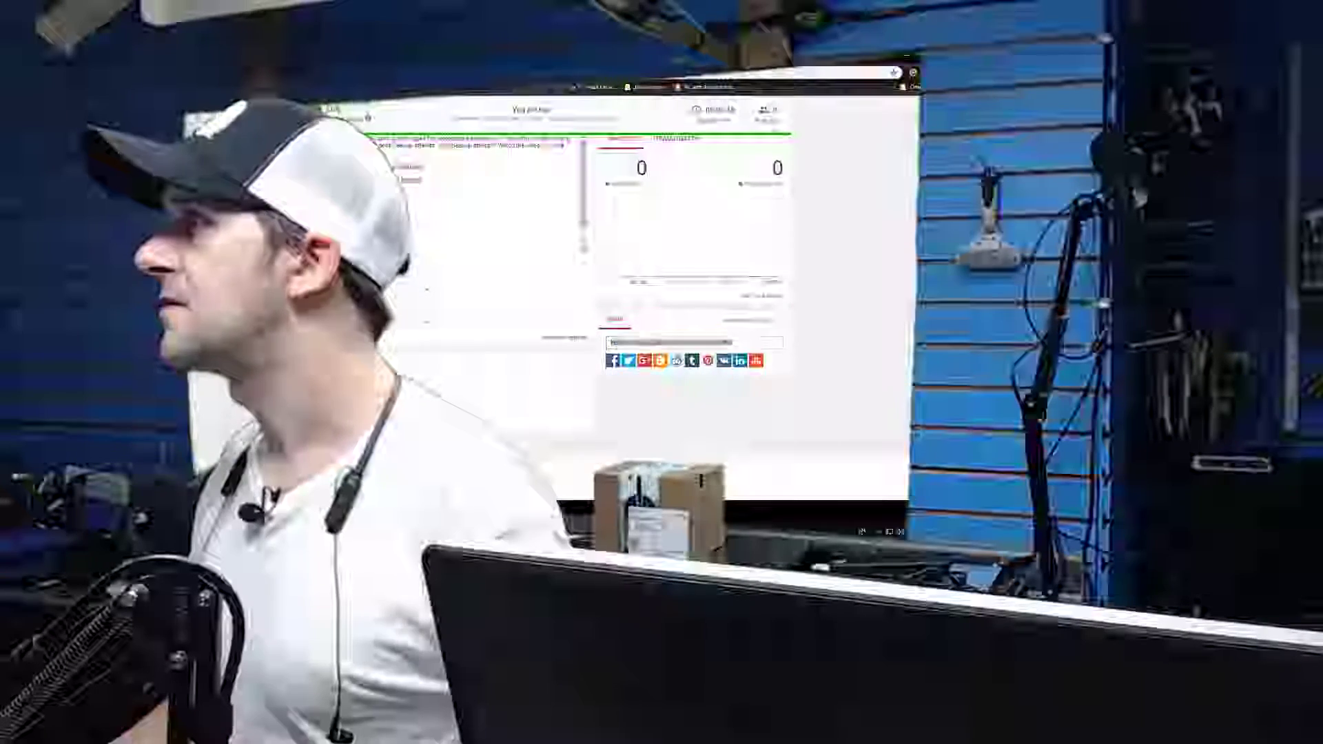
Open Facebook's Sharing Debugger, paste in the copied stream link, and debug it
key("ctrl+Tab")
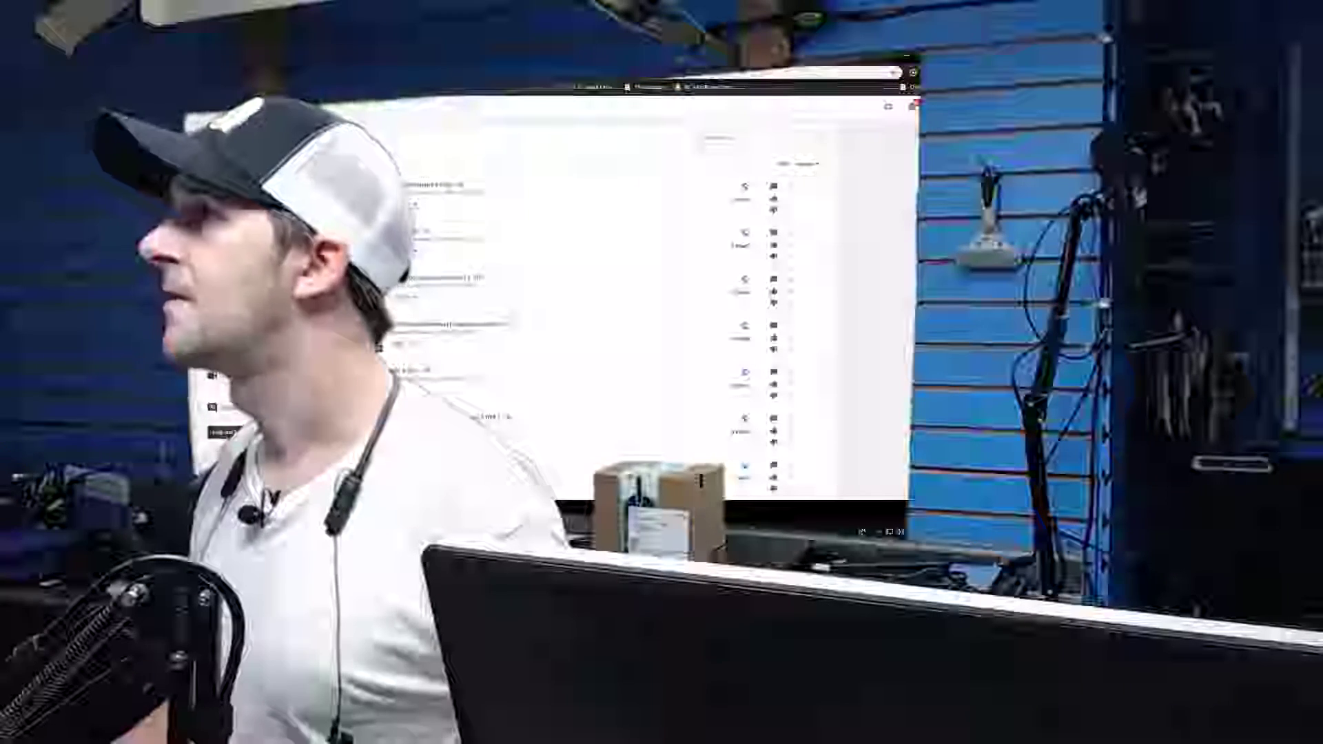
left_click(414, 185)
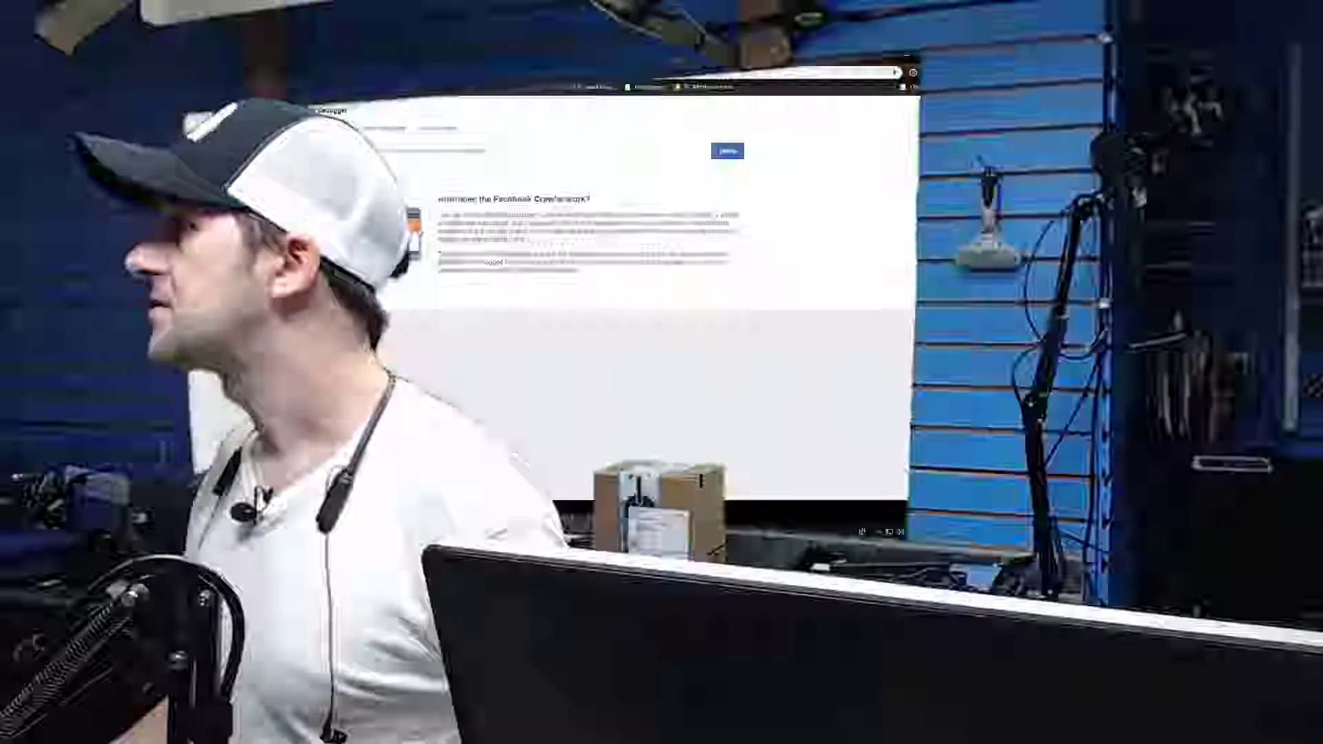
left_click(310, 179)
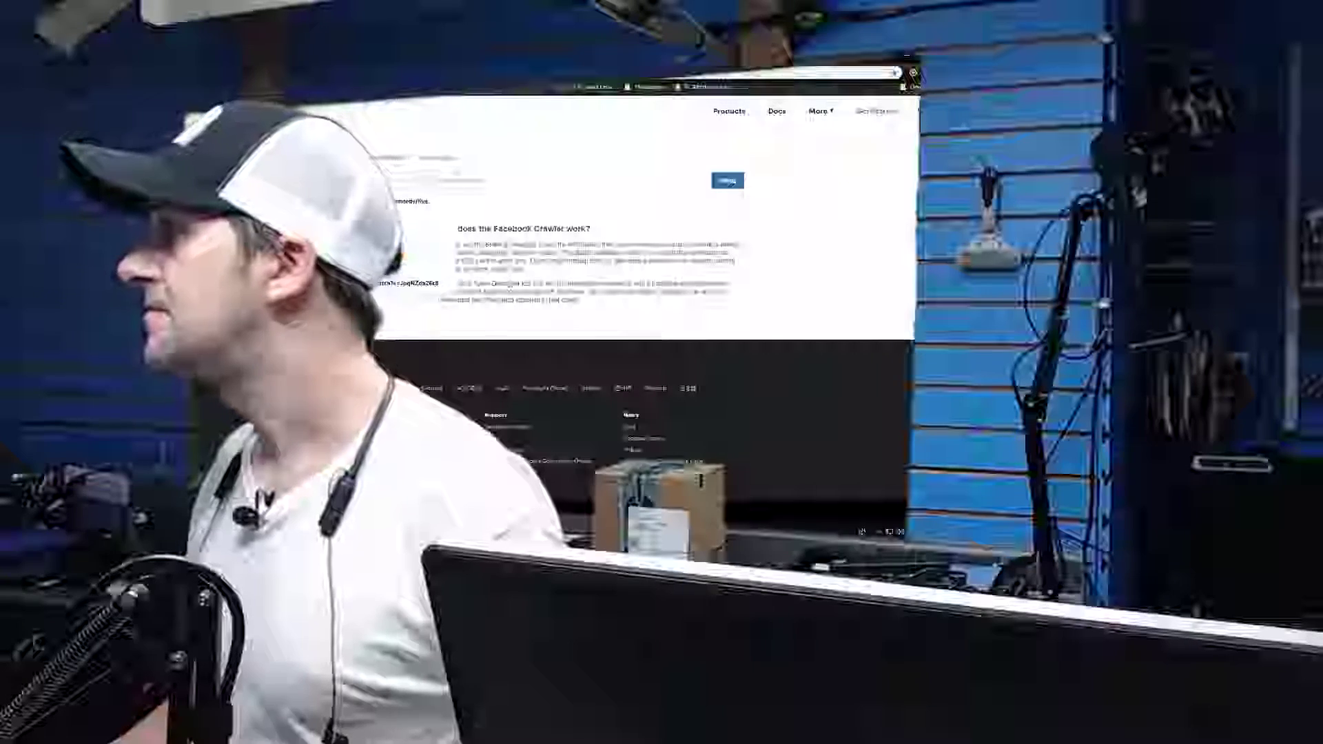
right_click(310, 177)
left_click(345, 236)
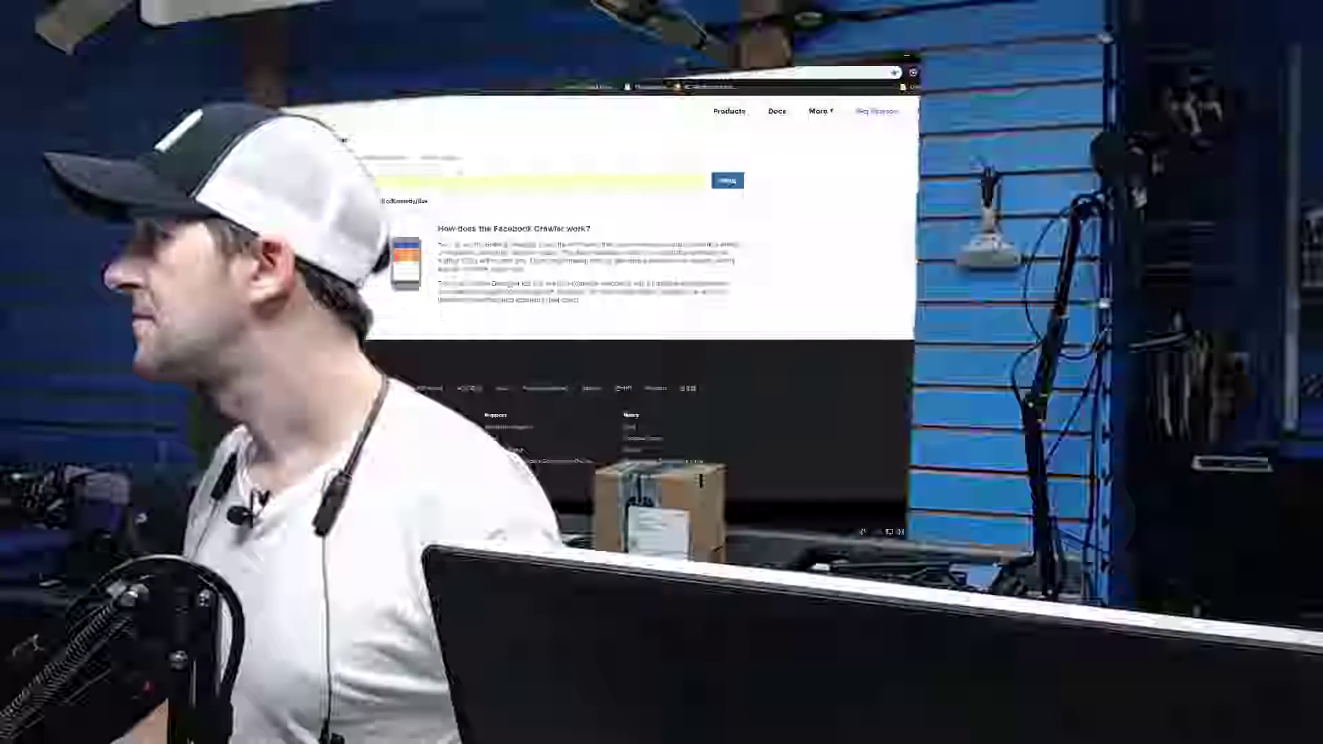
left_click(729, 180)
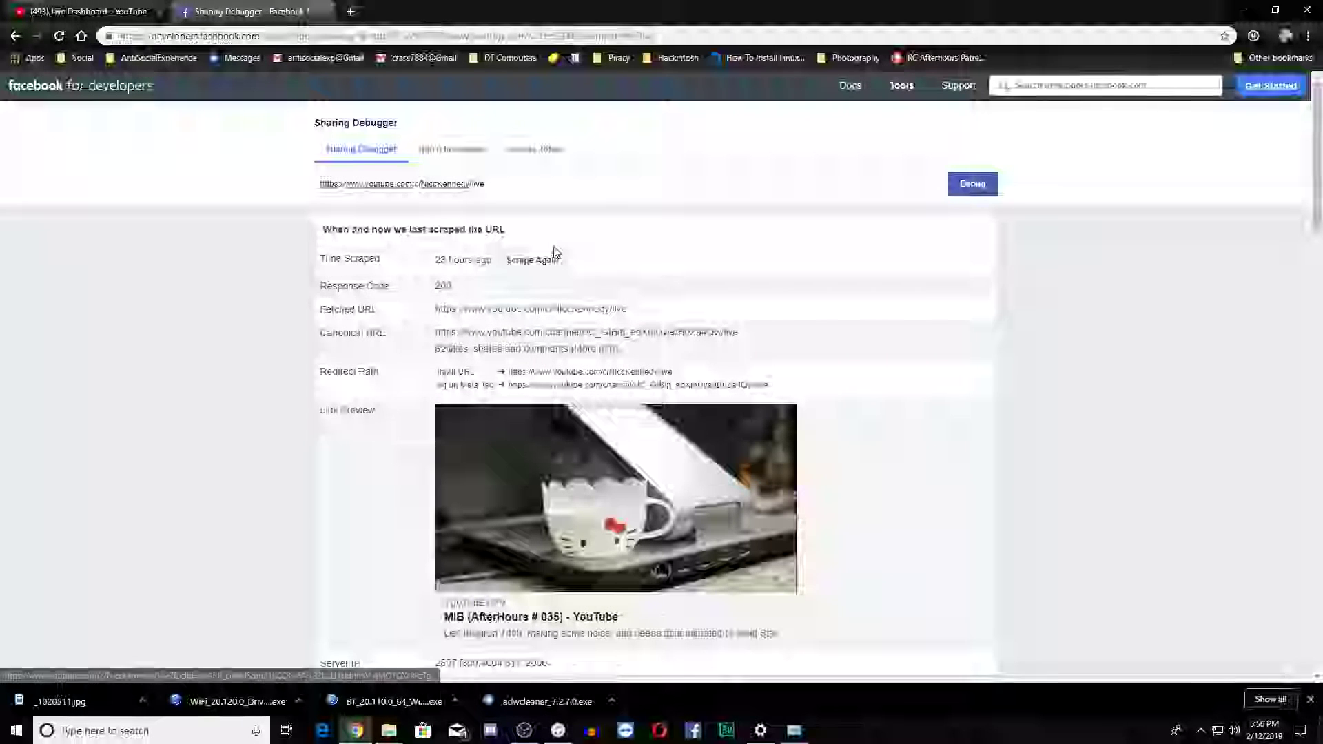
Scrape the live stream URL twice to refresh its link preview, comparing it with the live dashboard in between
left_click(537, 261)
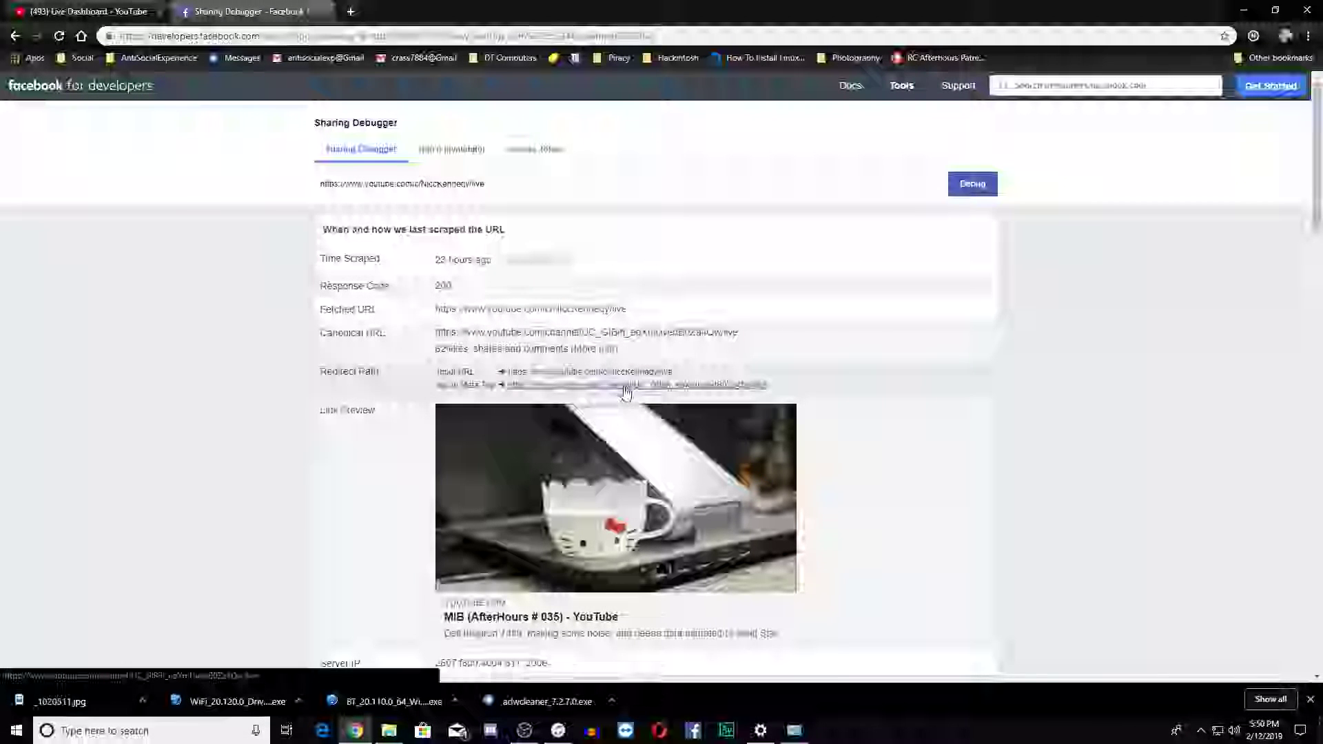
scroll(633, 545, "down", 5)
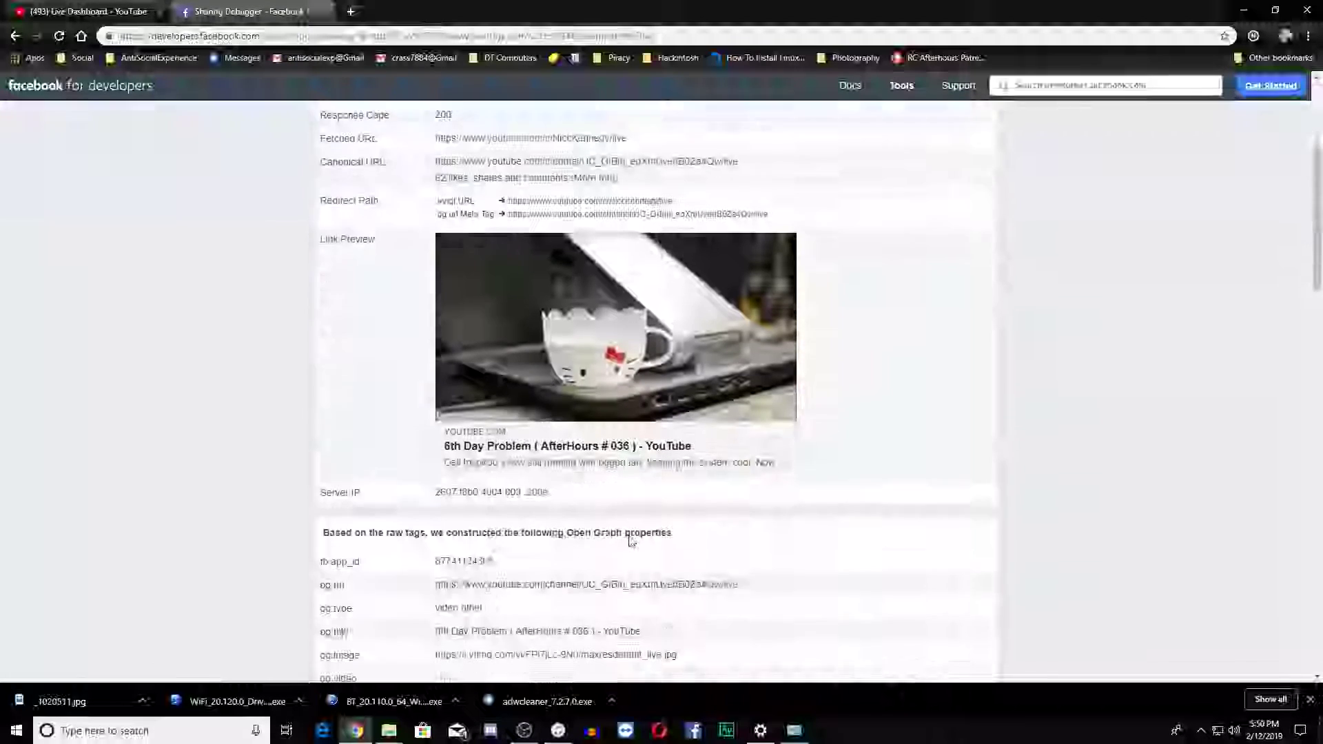
left_click(127, 11)
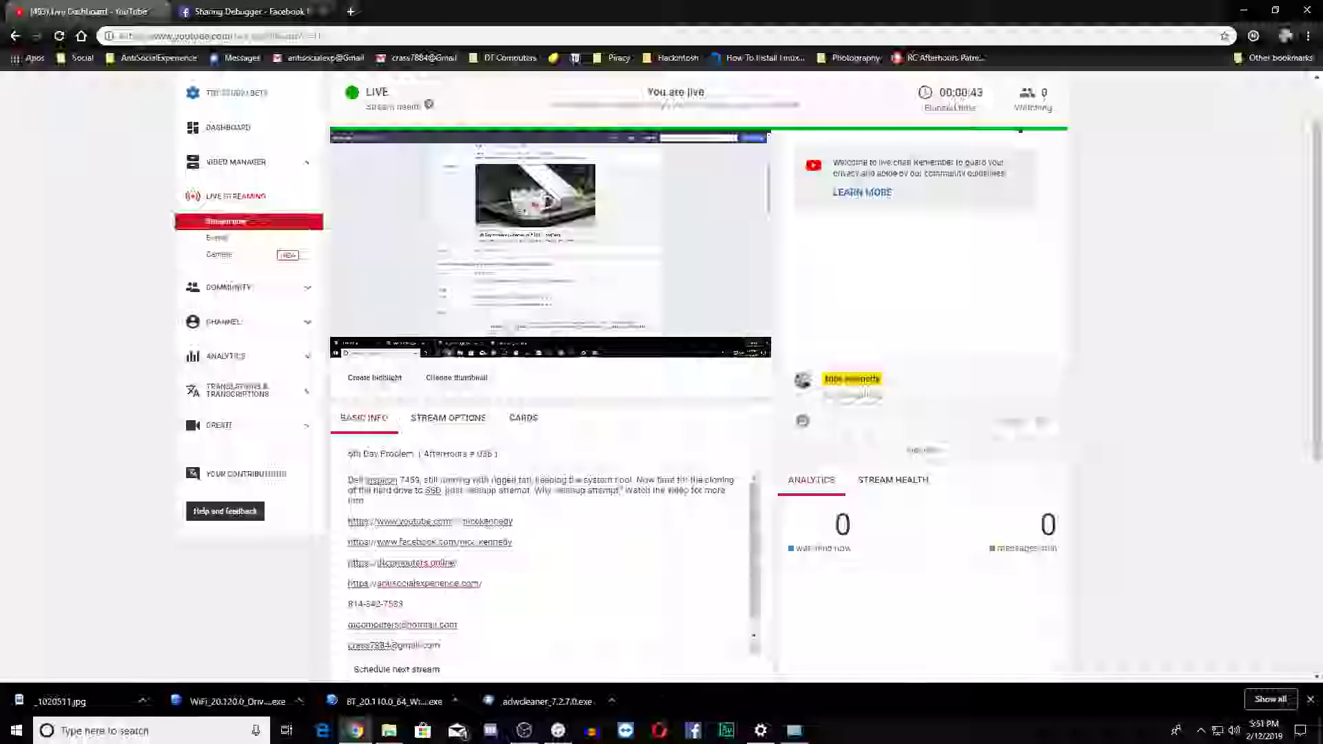
left_click(252, 12)
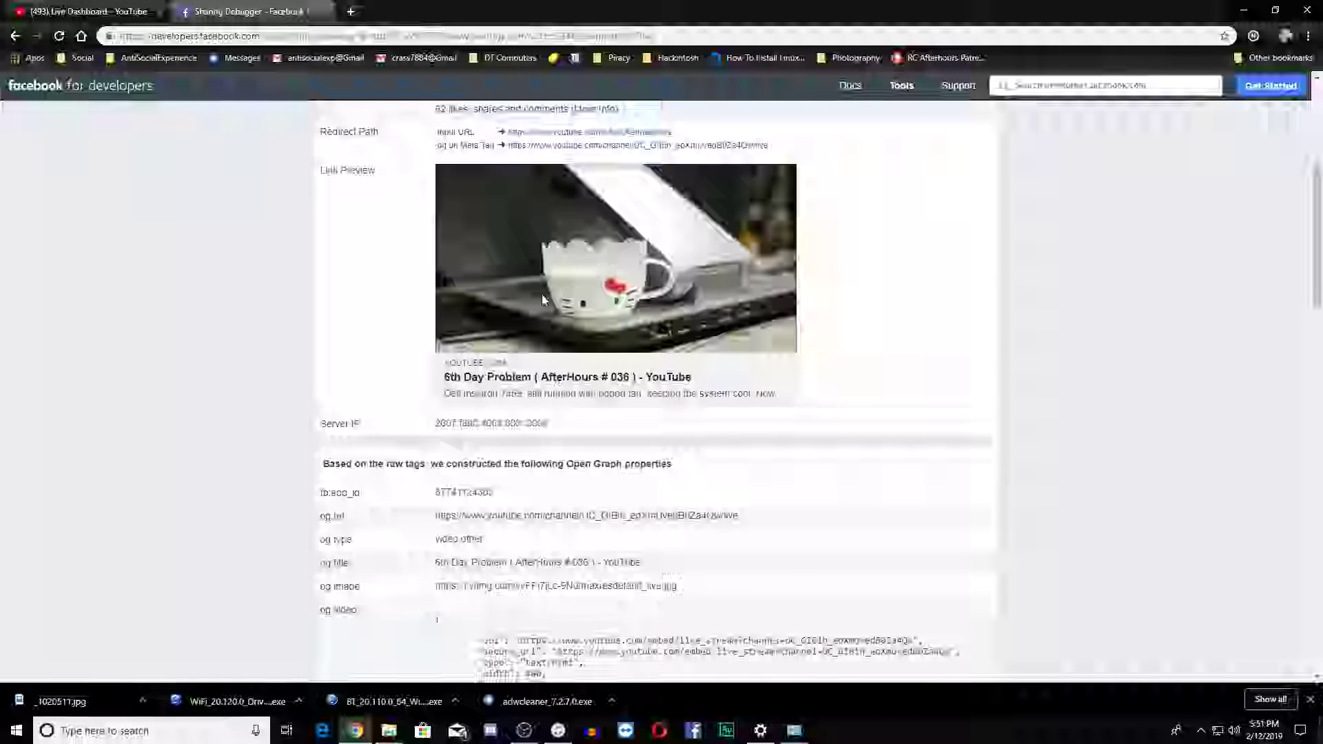
scroll(641, 297, "up", 4)
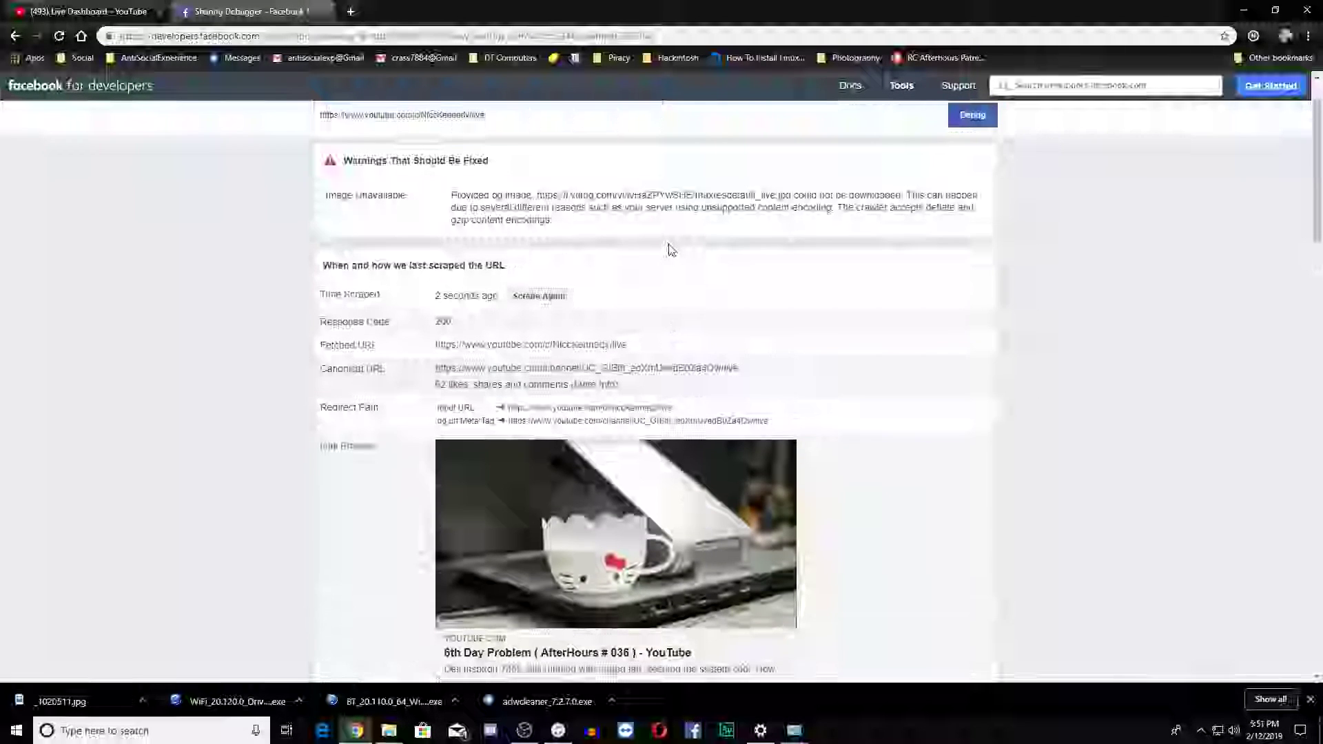
left_click(537, 298)
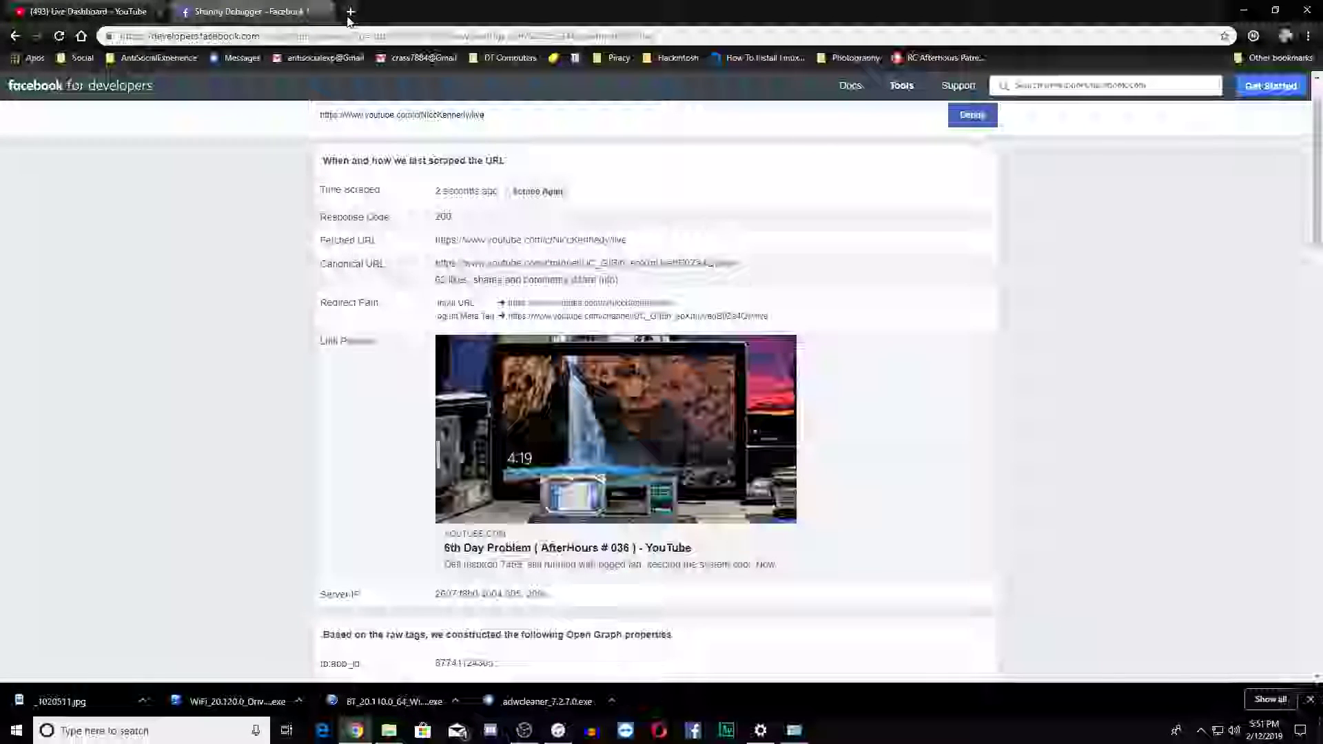
Close the Sharing Debugger and start sharing the live stream to Facebook from the YouTube dashboard
left_click(325, 12)
scroll(882, 548, "down", 5)
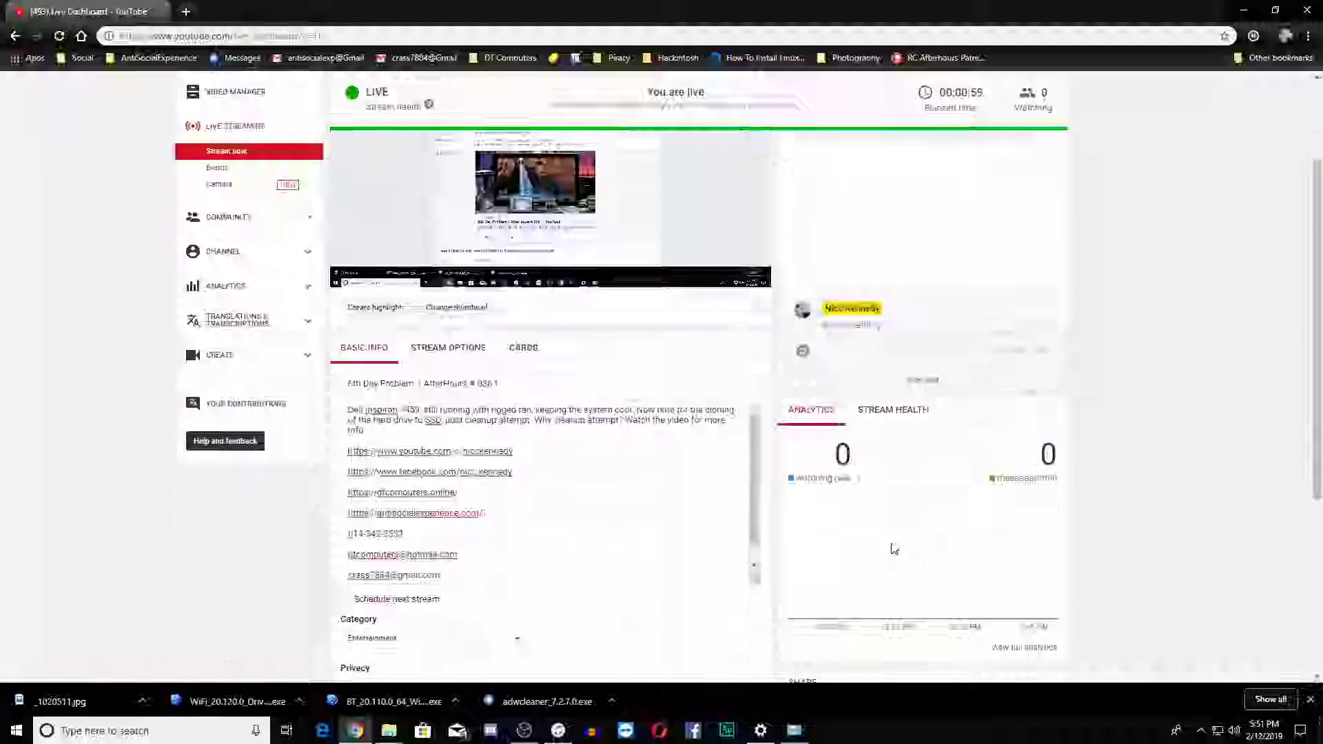
left_click(797, 436)
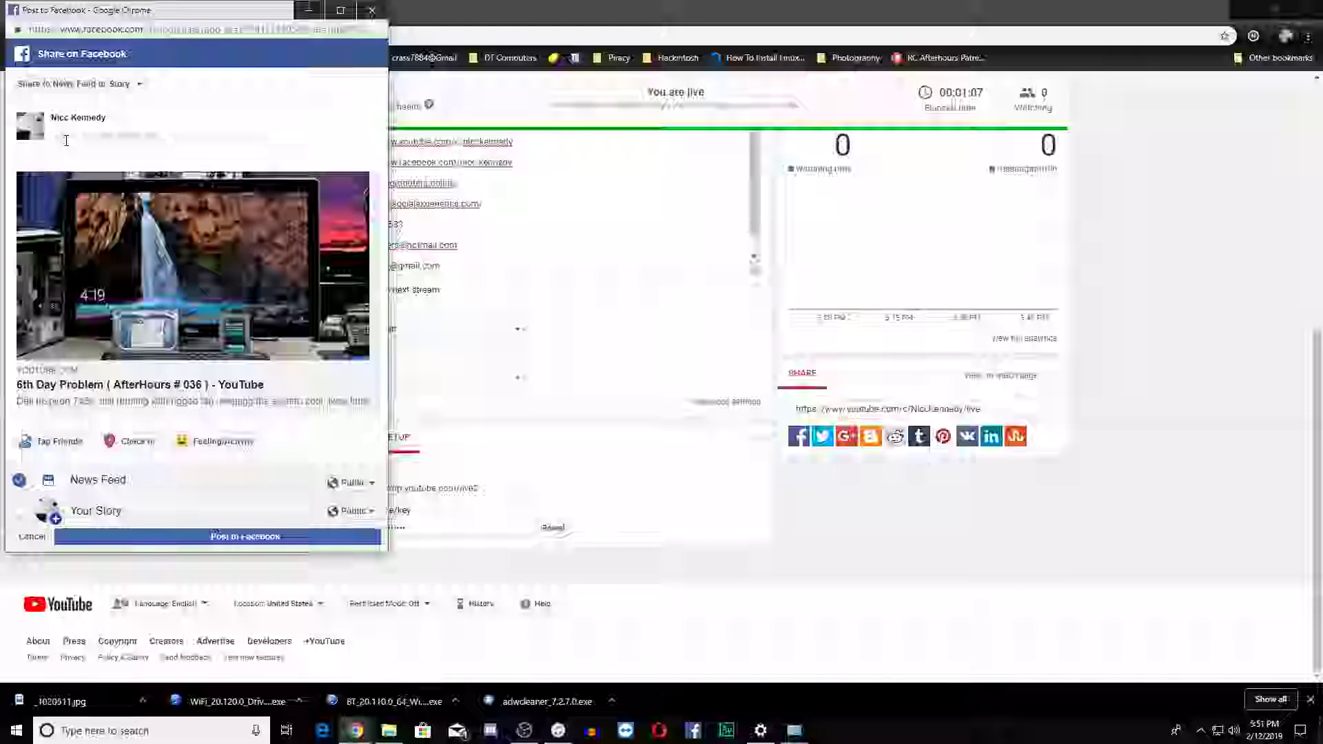
Publish the stream on Facebook with the message "MIB computer continued and opening of the box."
left_click(66, 141)
type("MIB")
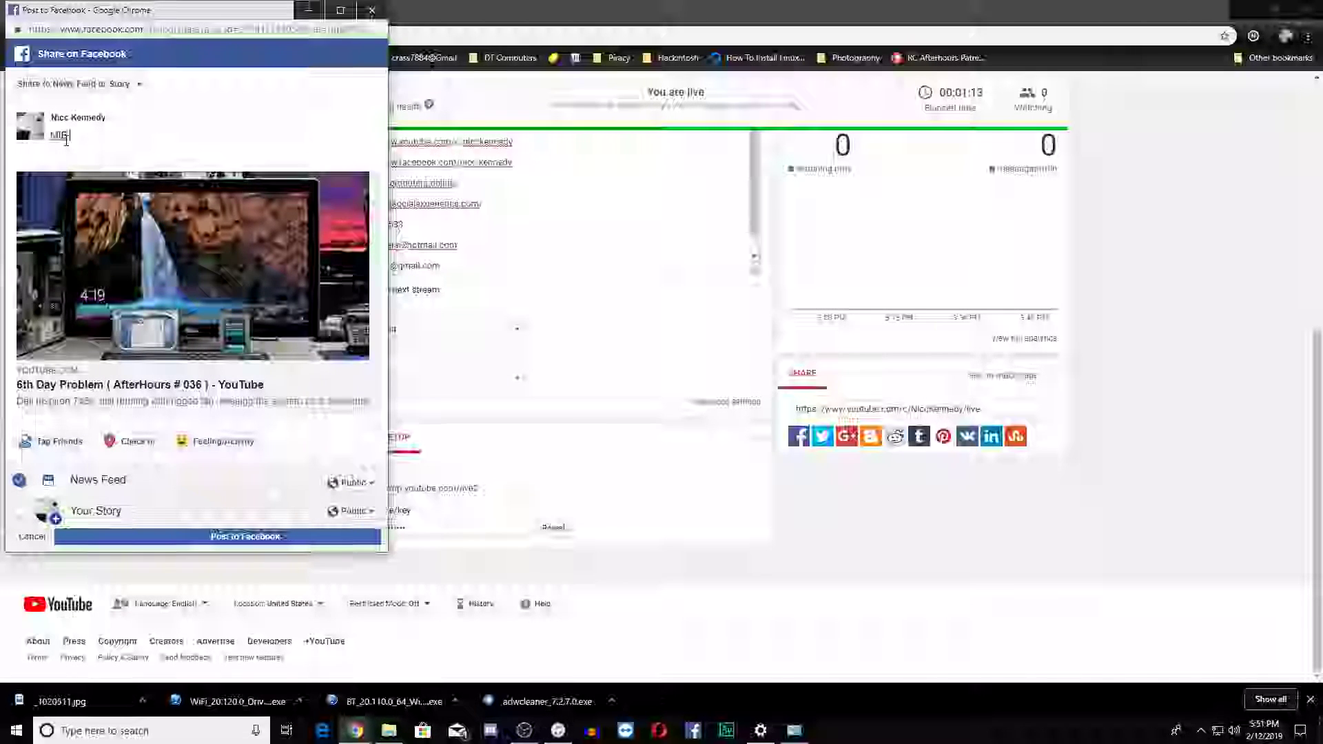
type("com")
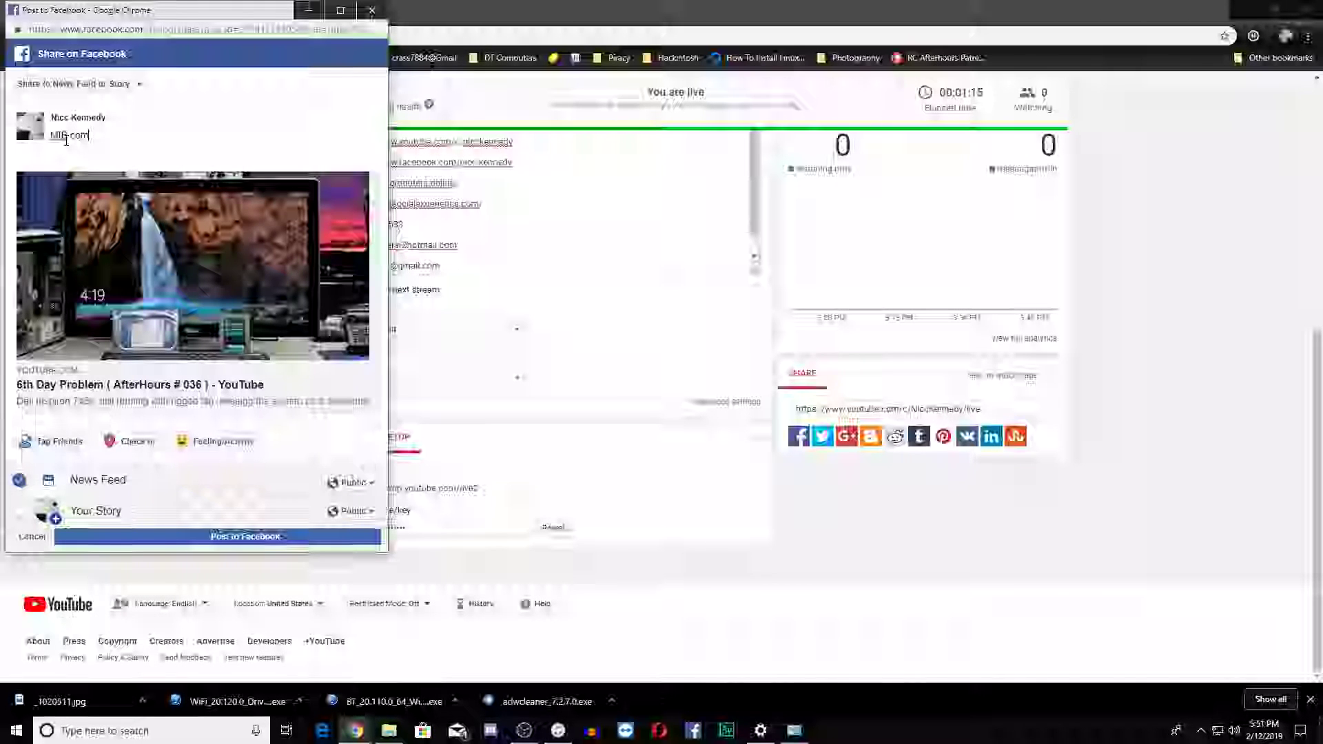
type("puter continu")
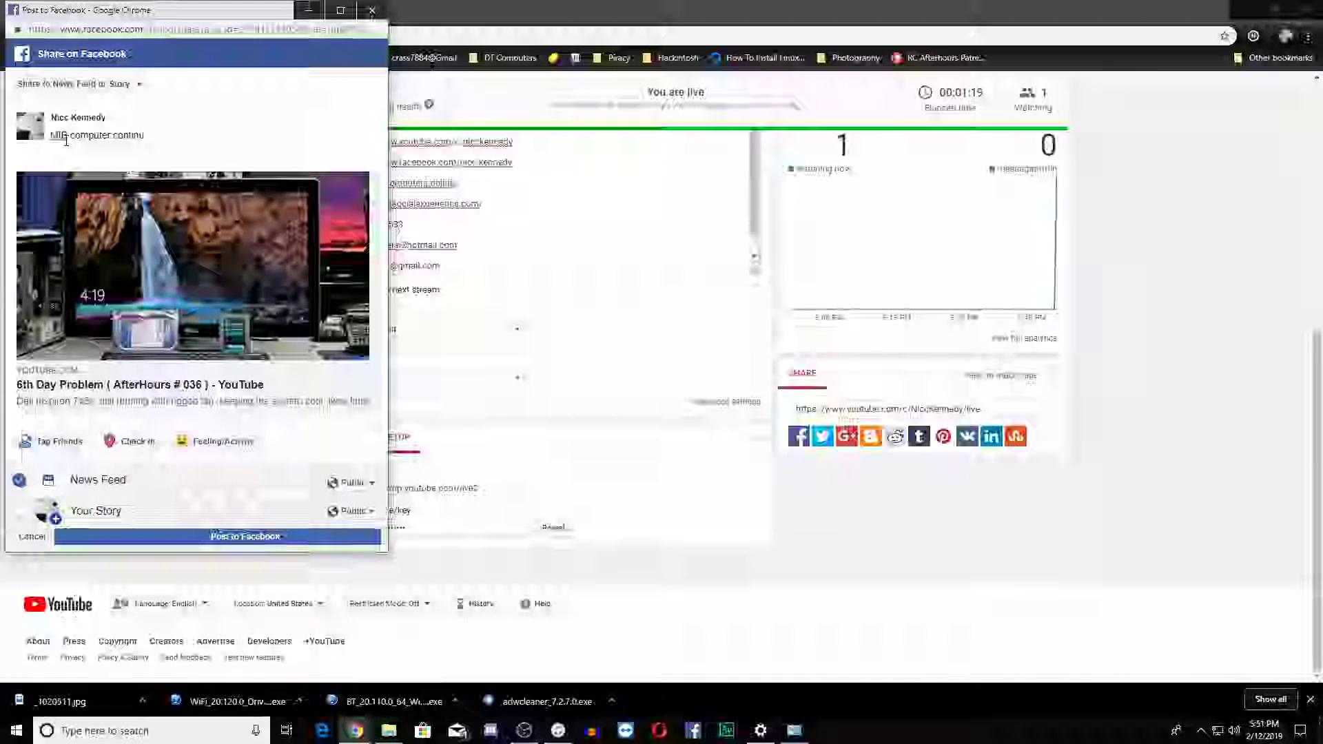
type("ed")
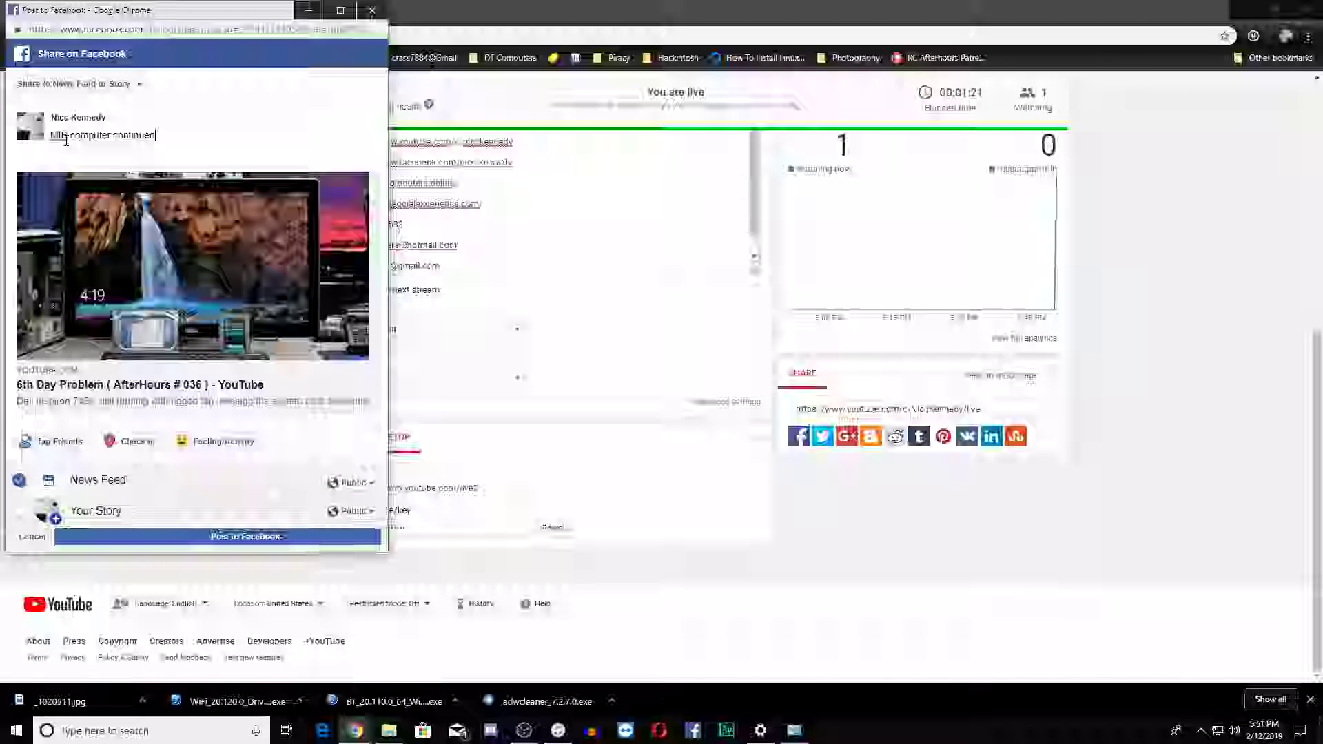
type(" and")
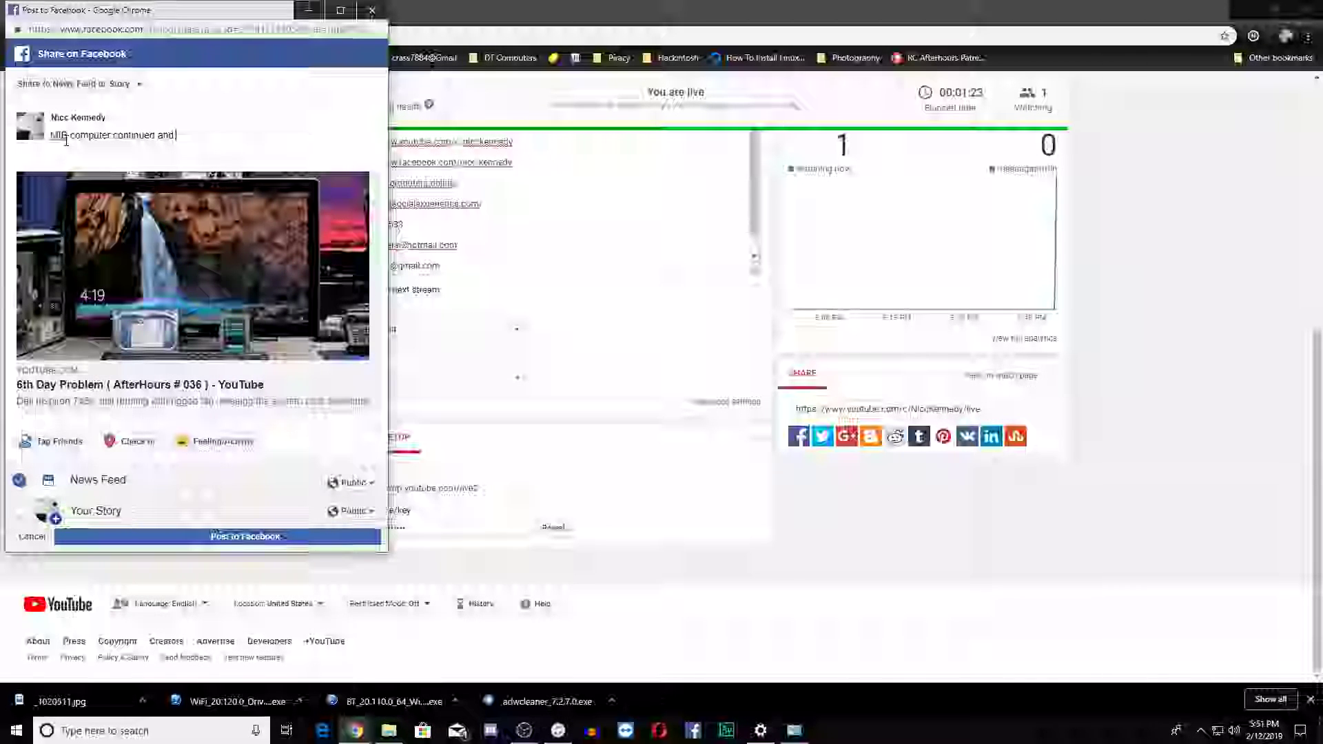
type(" o")
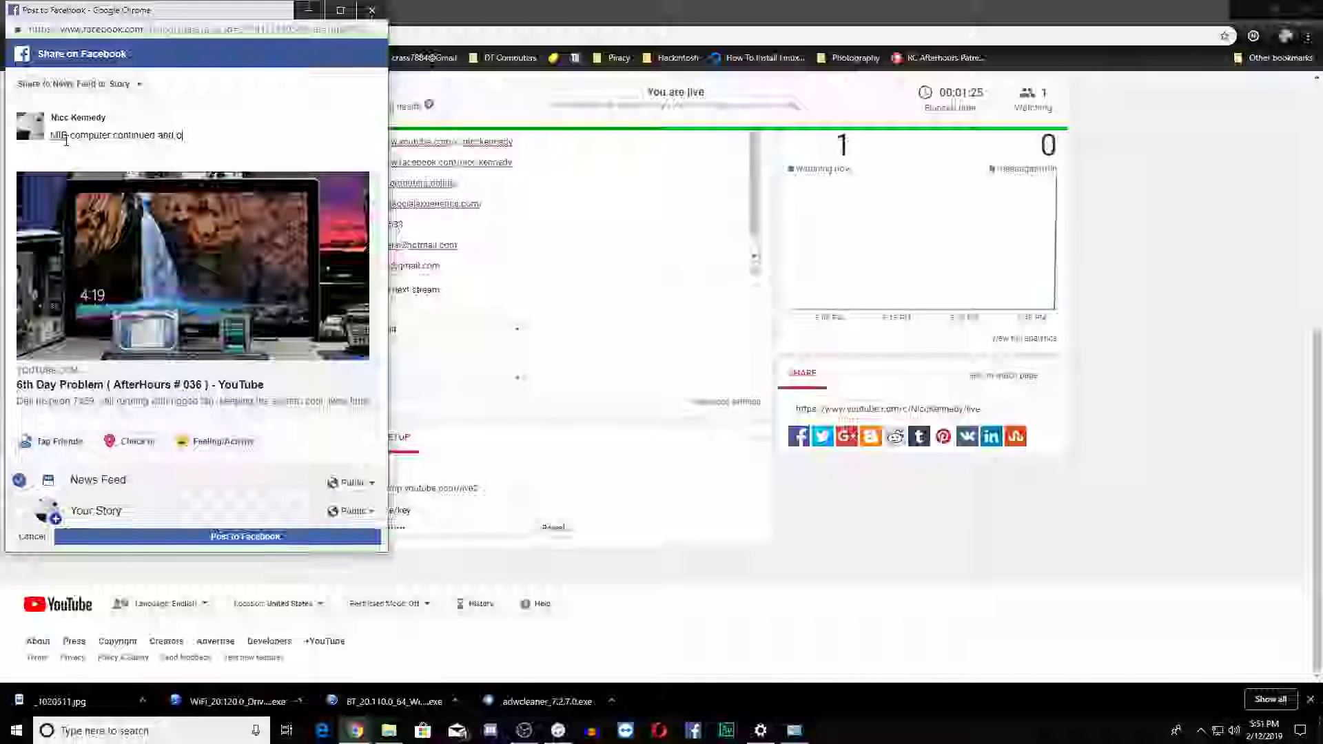
type("pening of the box")
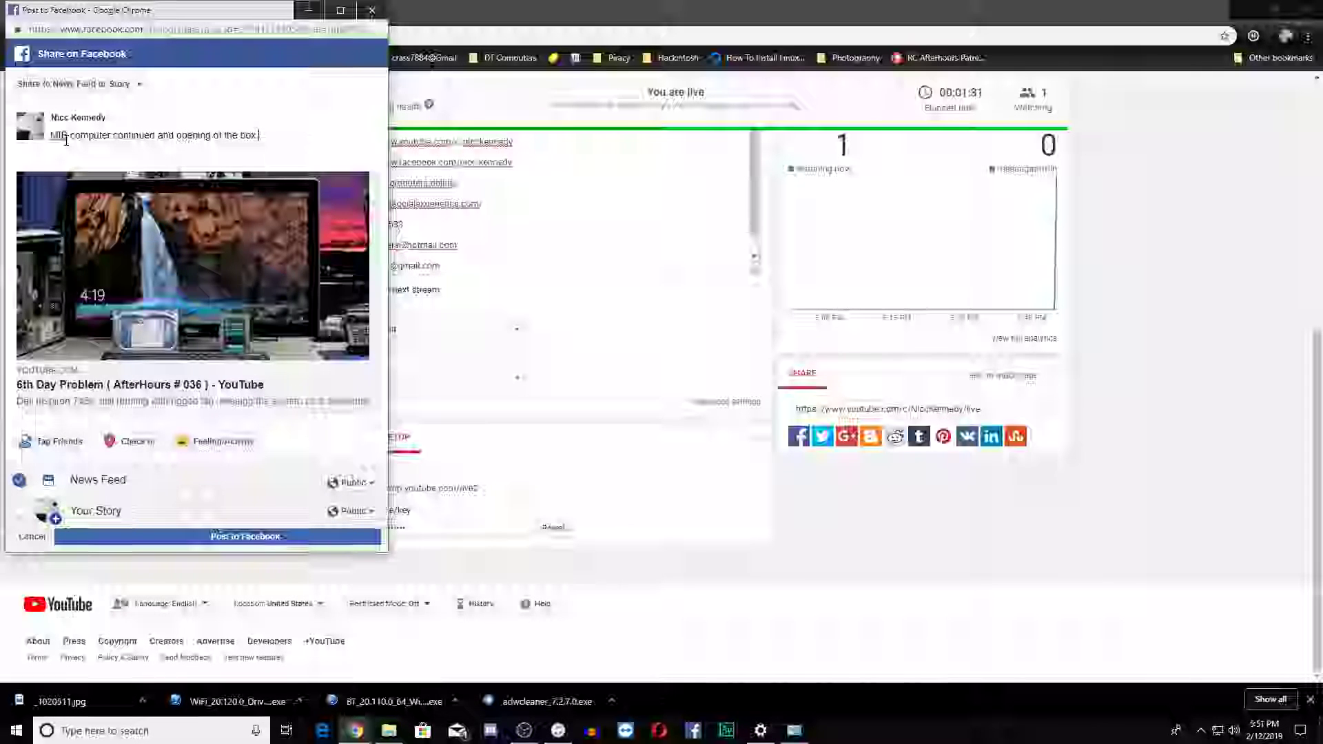
type(".")
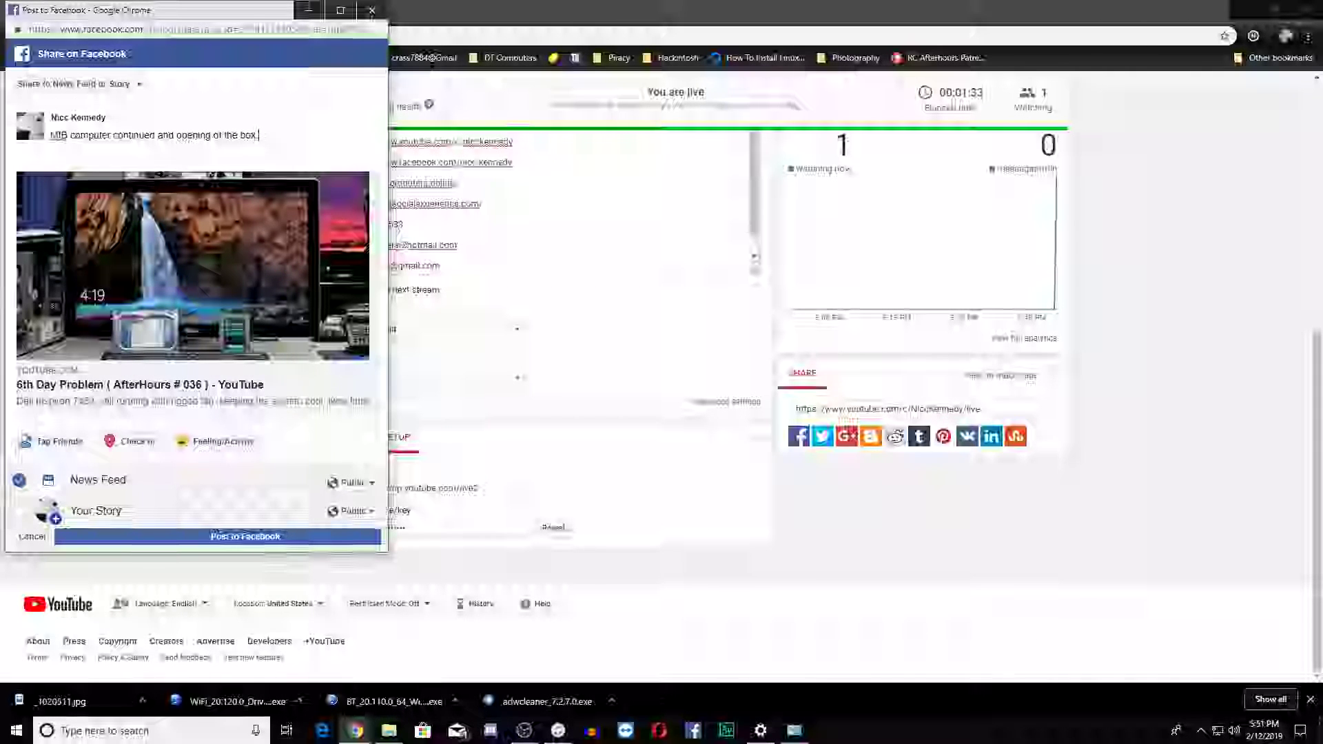
left_click(295, 537)
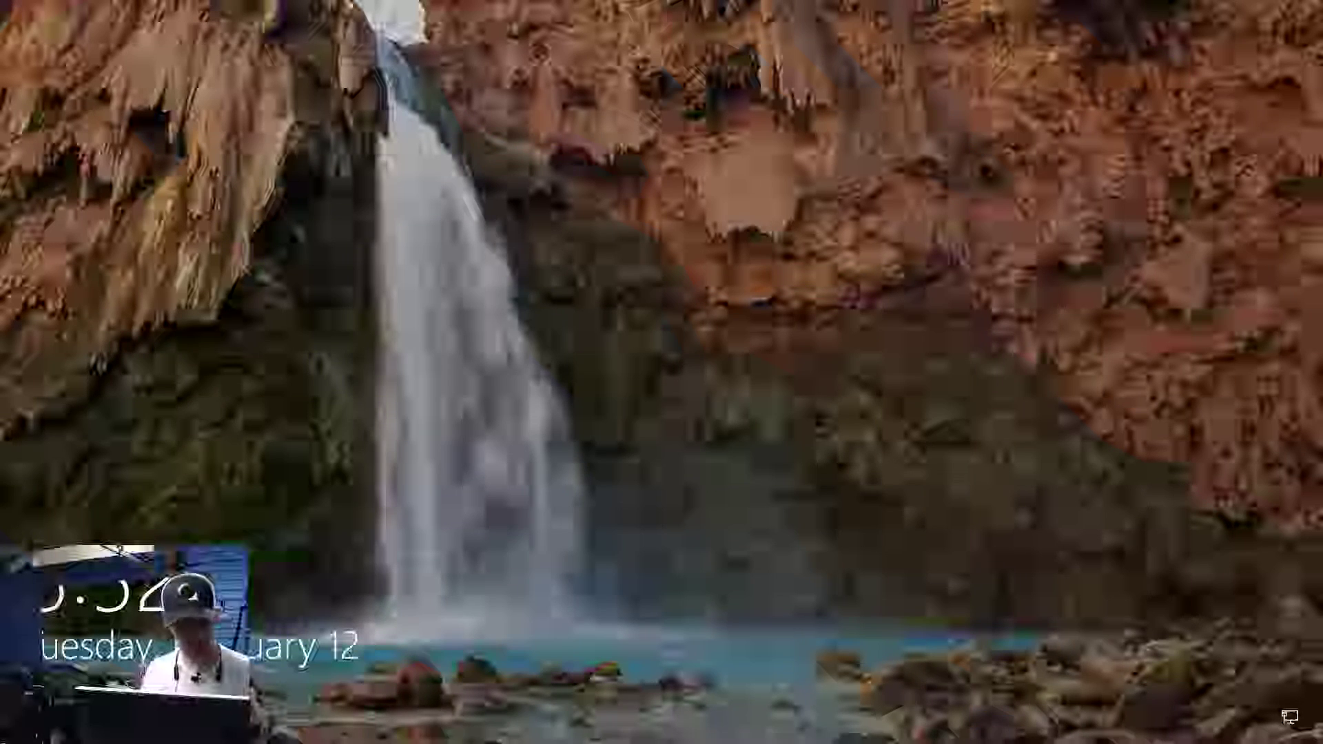
Dismiss the Windows lock screen and clear the OneDrive and Brother Status Monitor windows from the desktop
key("space")
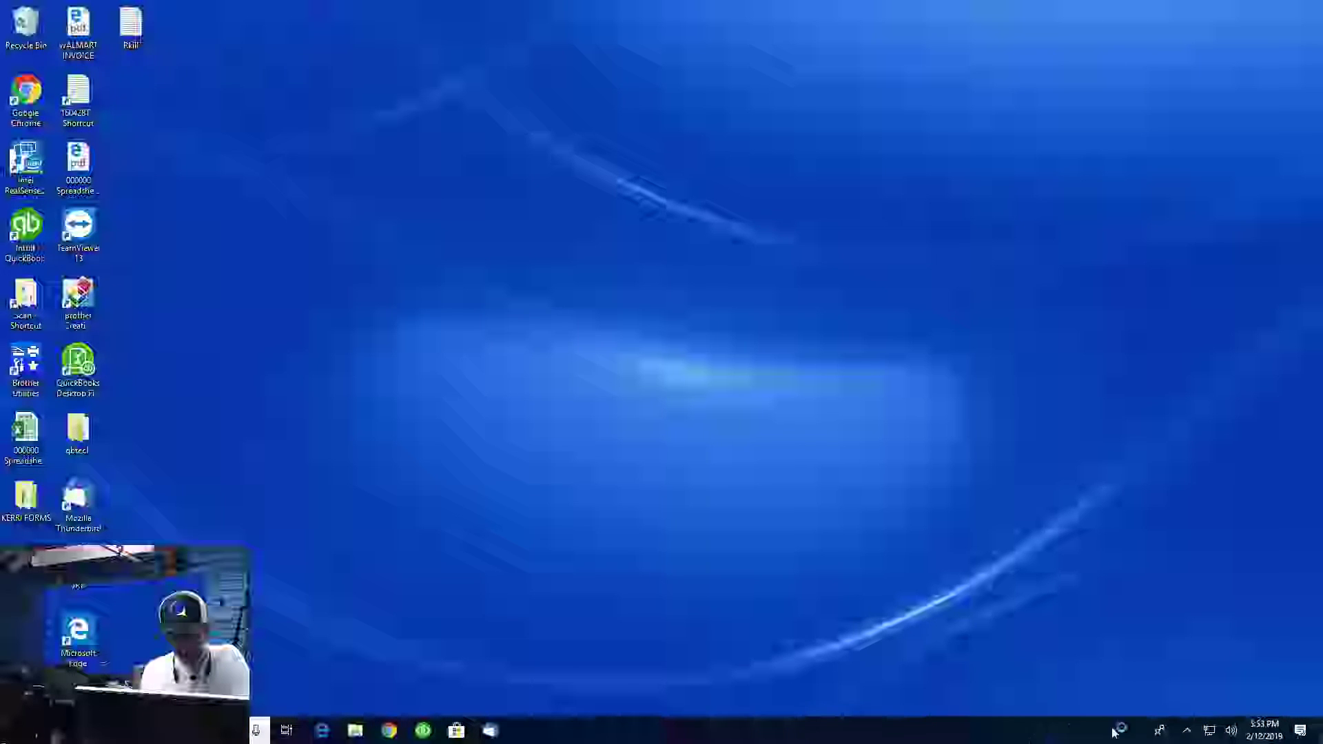
left_click(1185, 732)
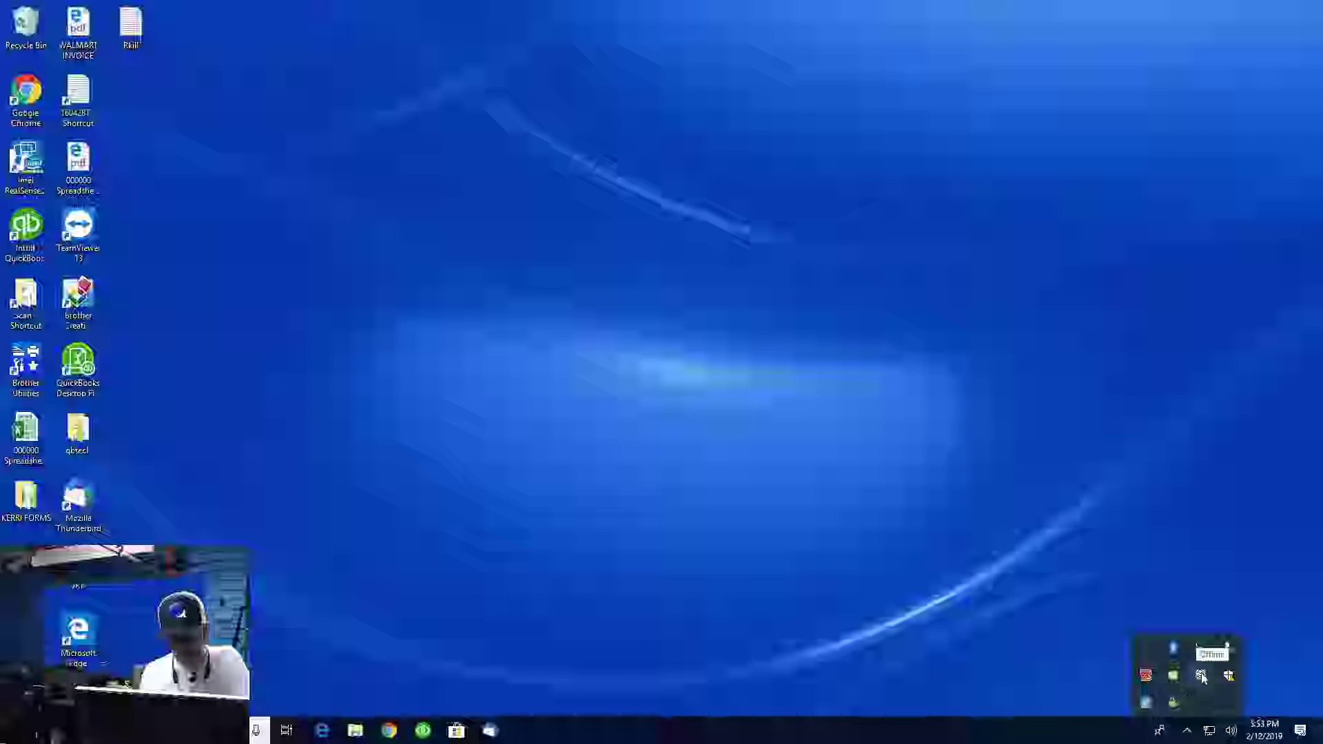
left_click(1229, 677)
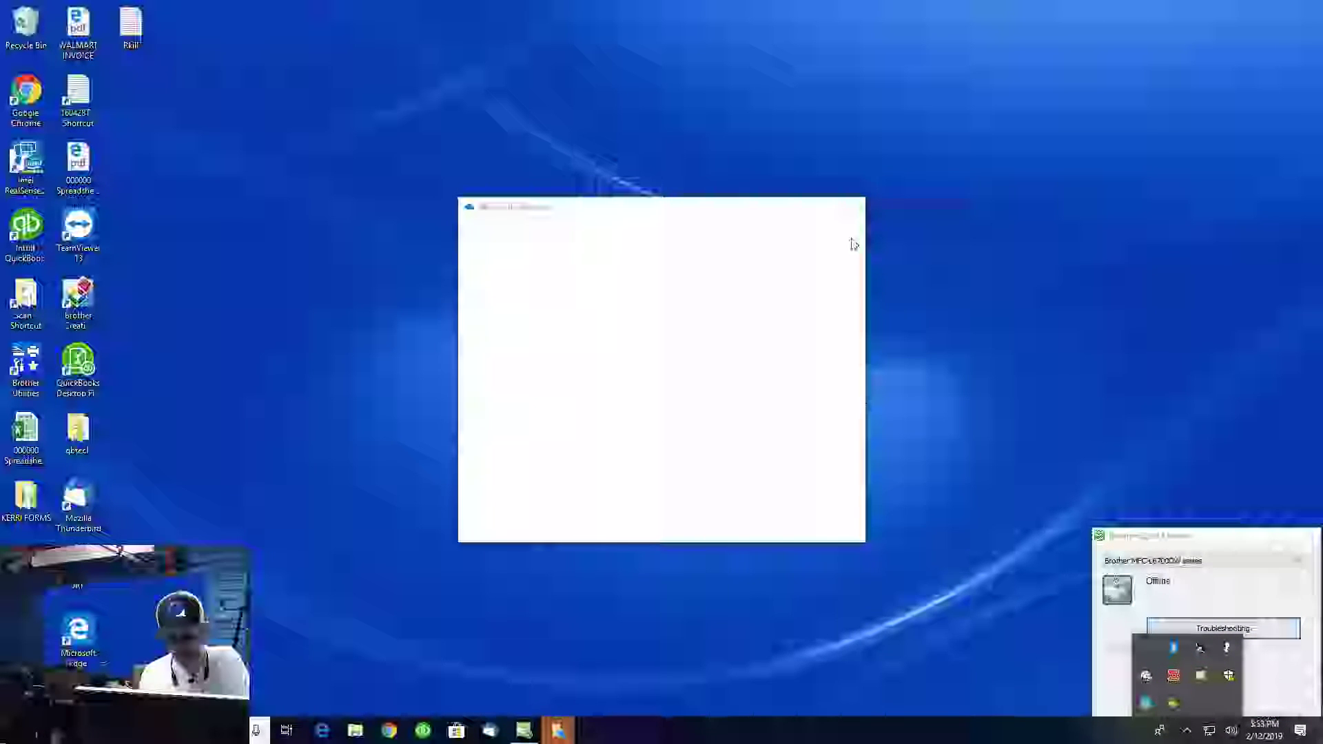
left_click(849, 206)
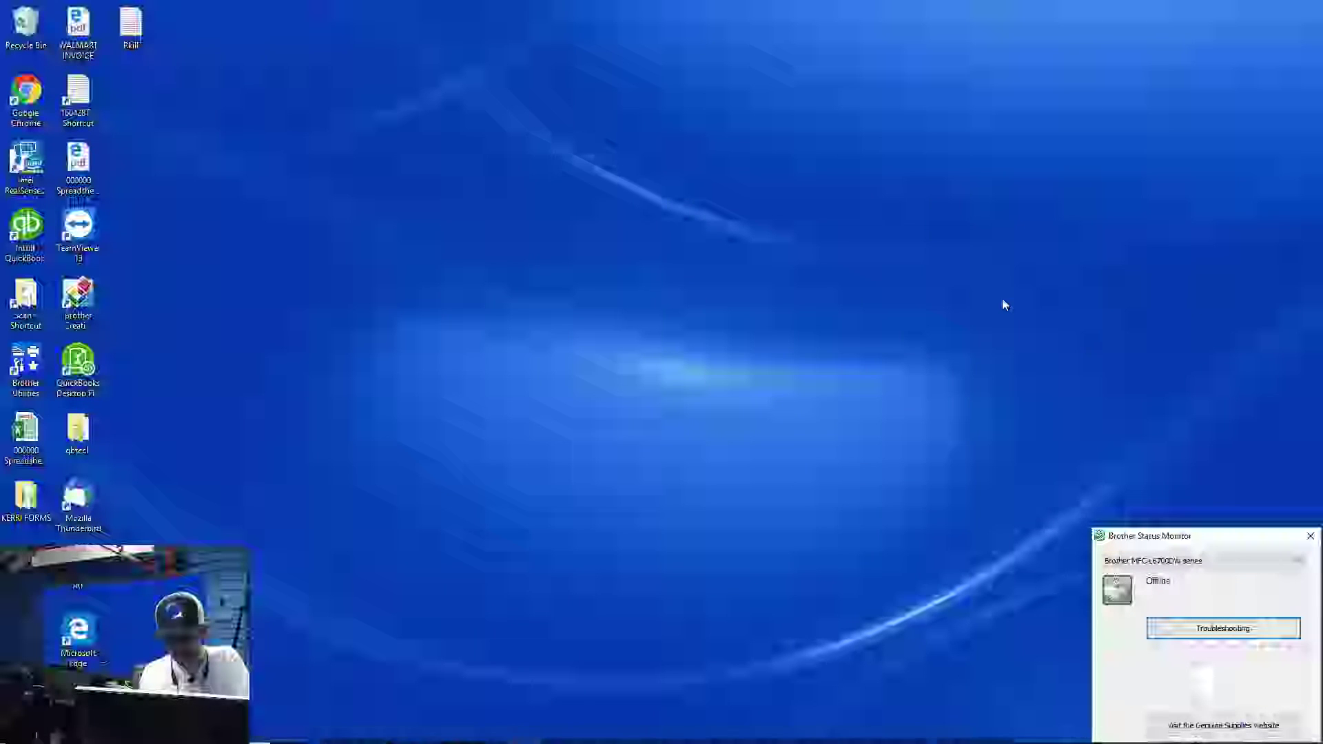
left_click(1311, 539)
Open Windows Defender Security Center and dismiss its OneDrive setup and Windows Hello recommendations
mouse_move(1213, 741)
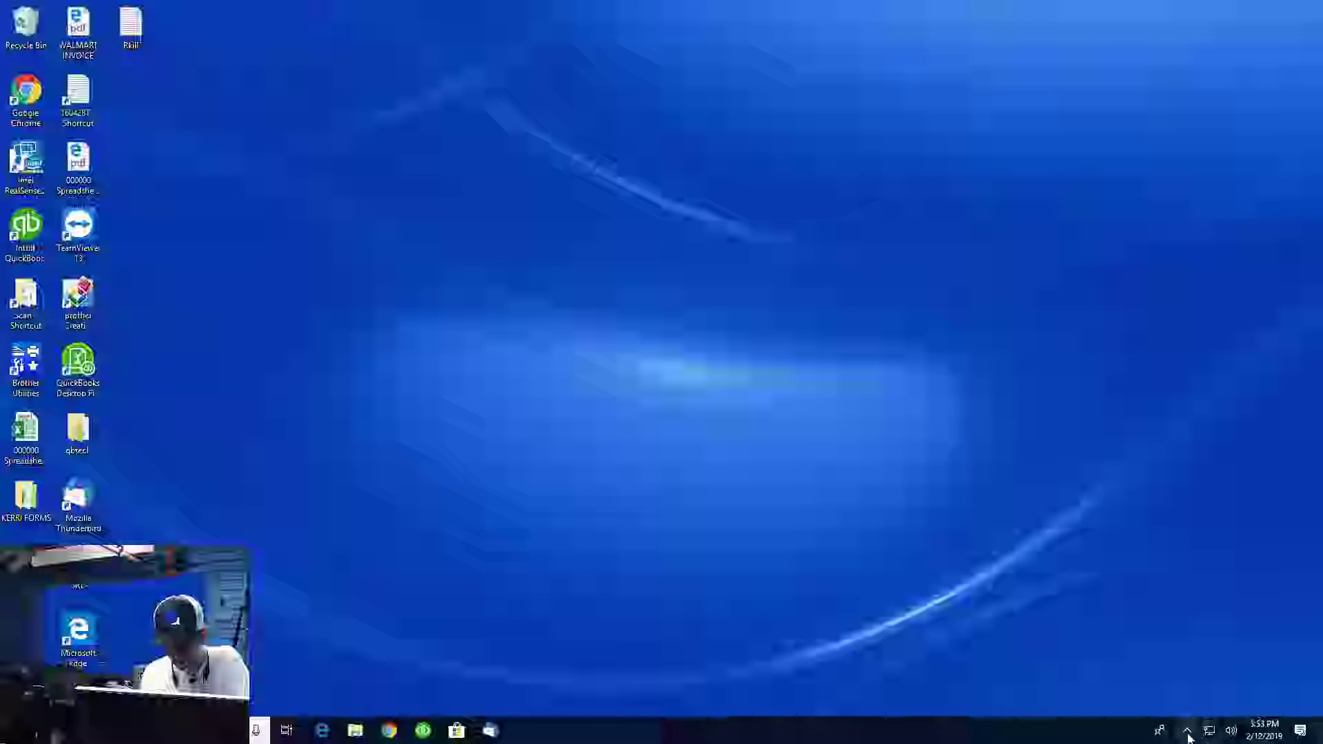
left_click(1188, 733)
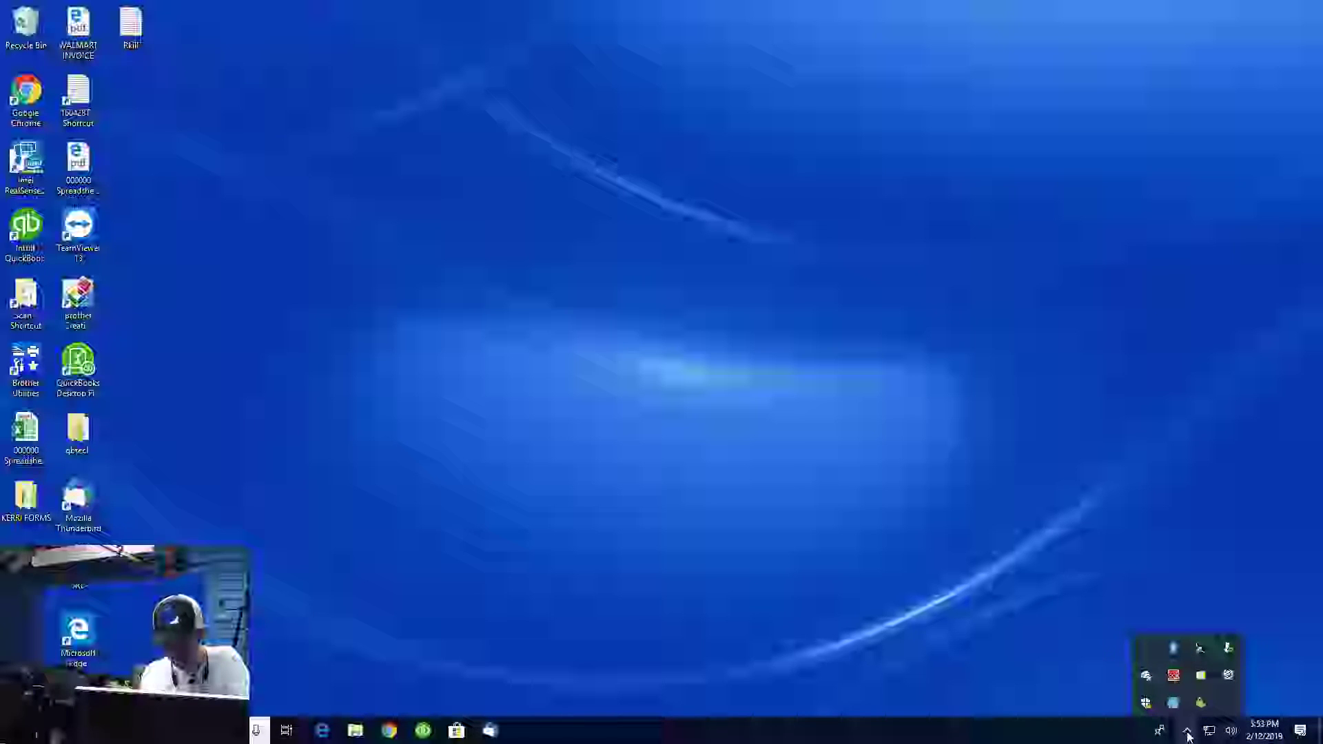
left_click(1147, 704)
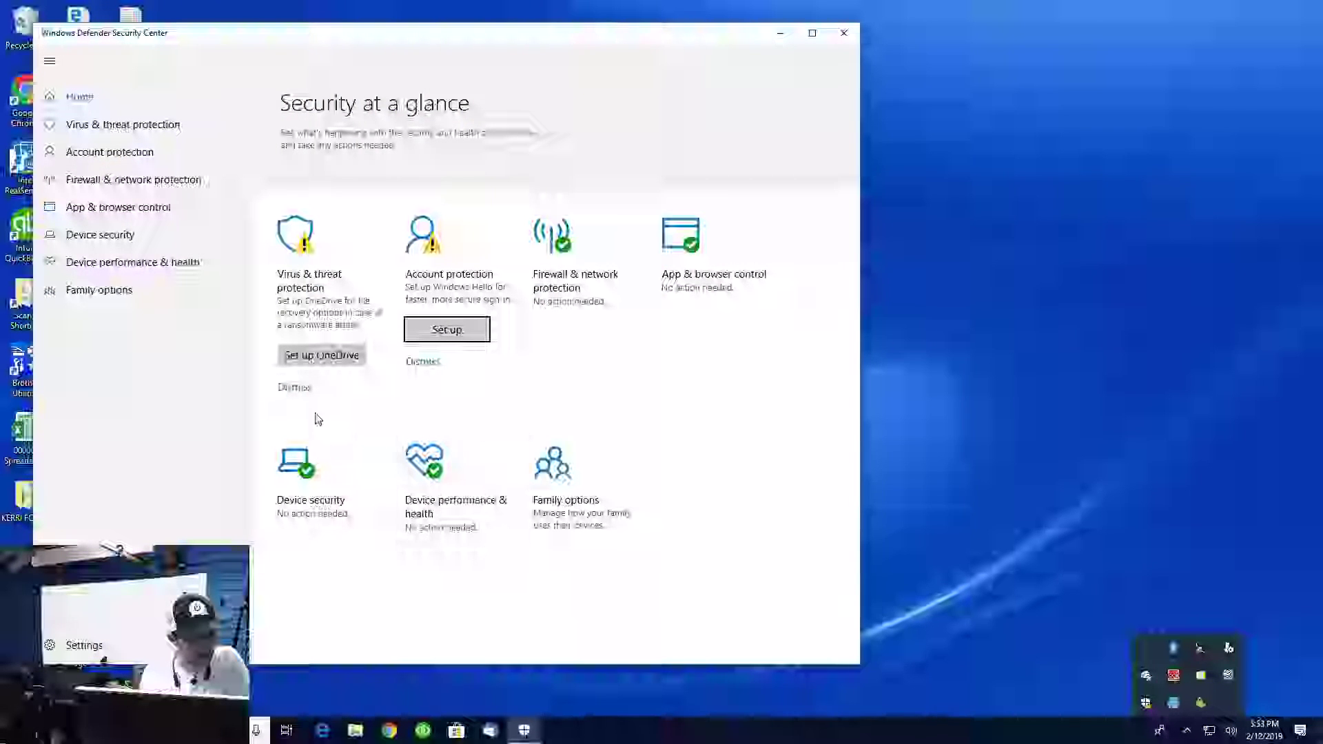
left_click(296, 390)
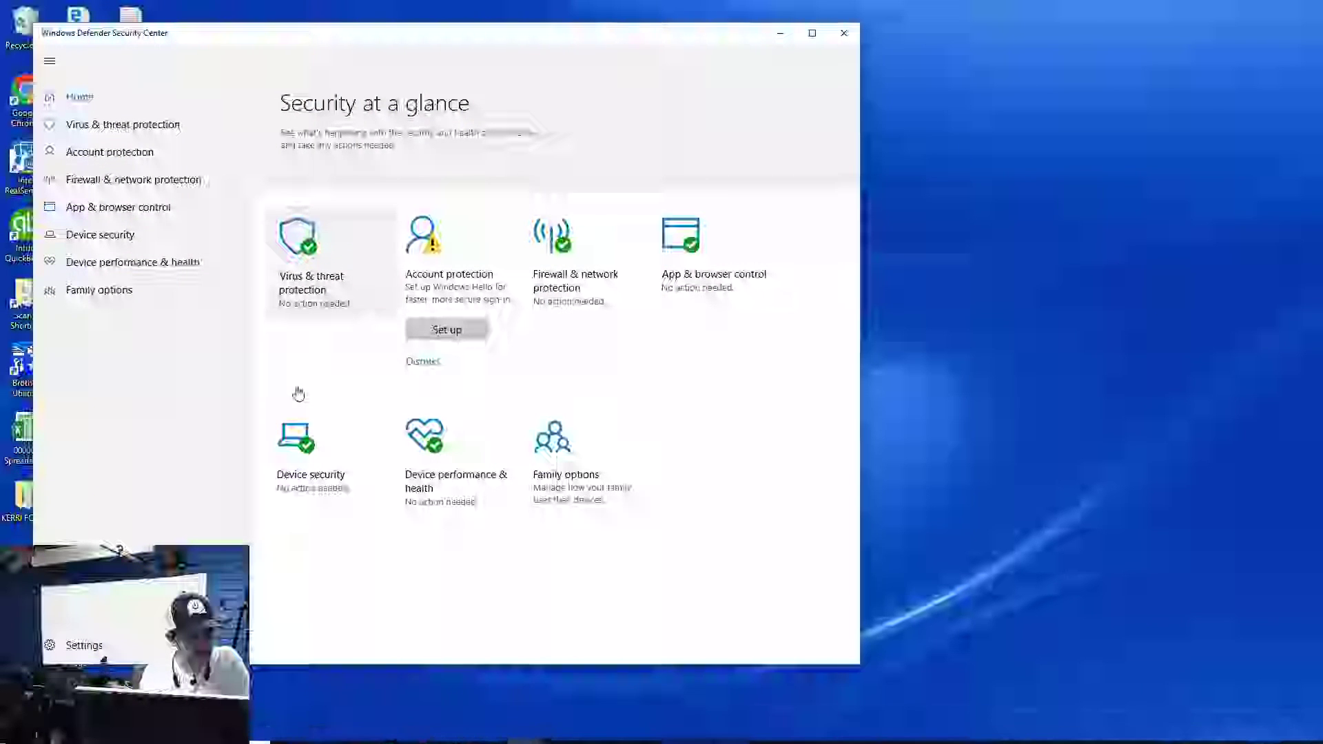
left_click(434, 377)
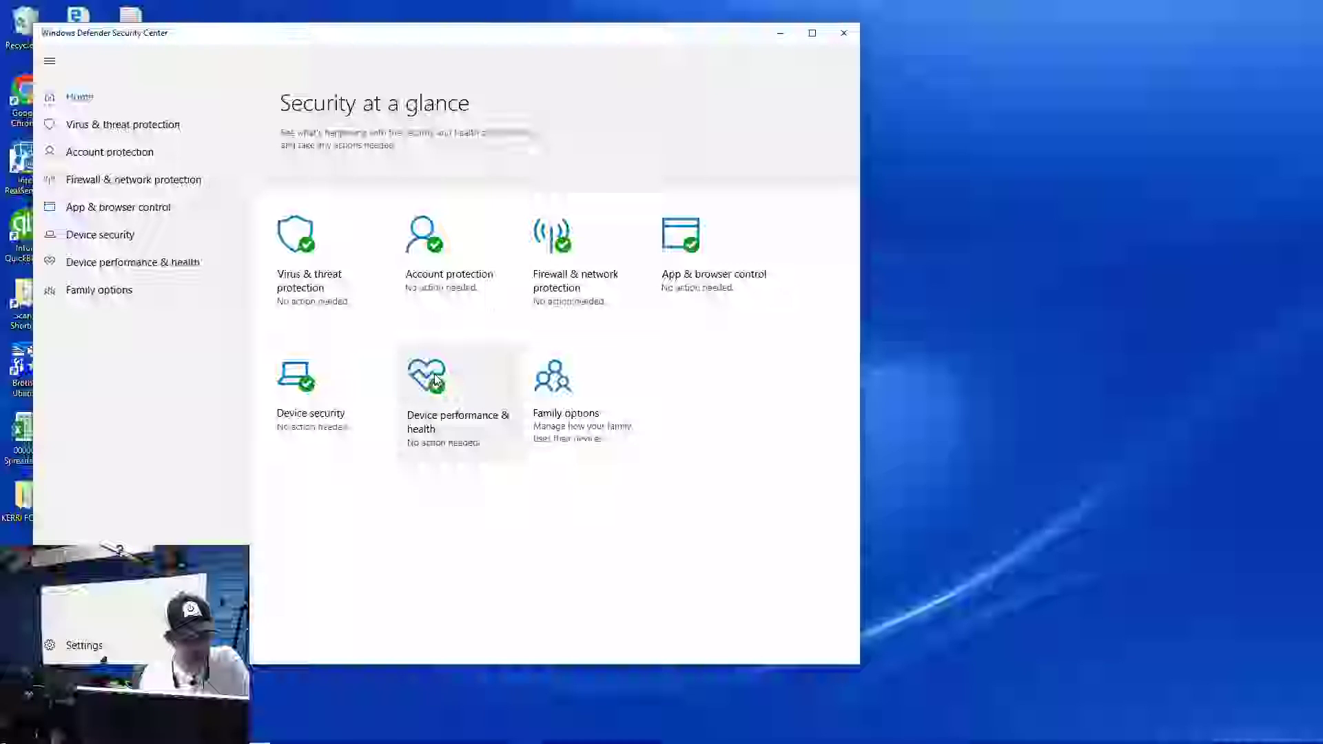
Cancel the Windows shutdown prompt and close Windows Defender Security Center
mouse_move(1210, 743)
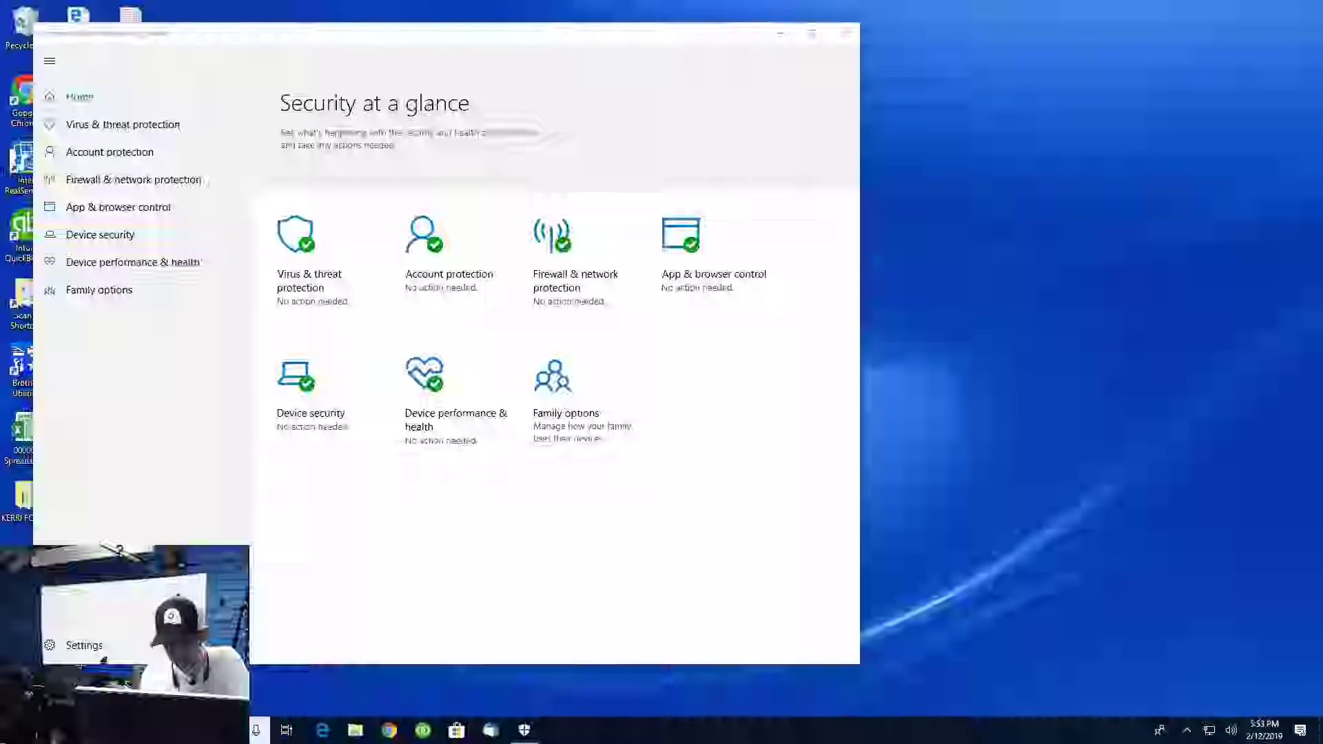
left_click(1189, 732)
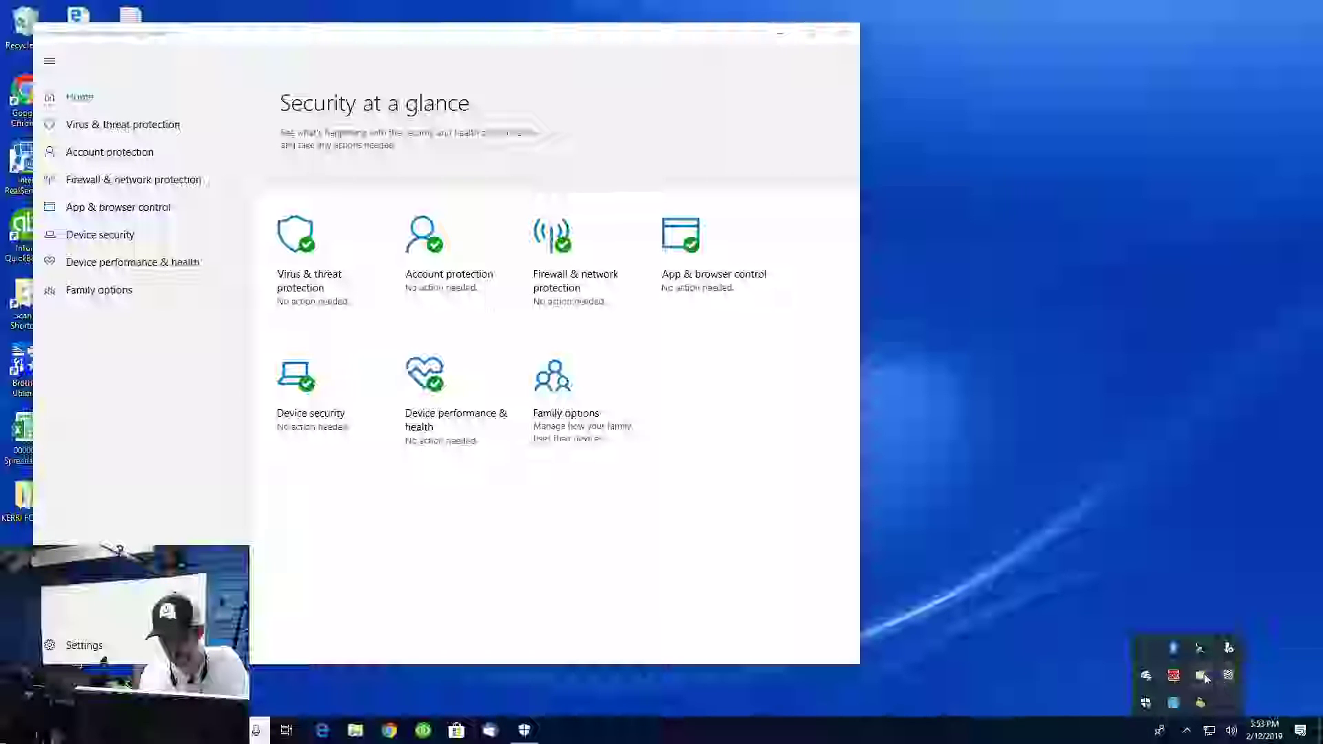
left_click(1072, 629)
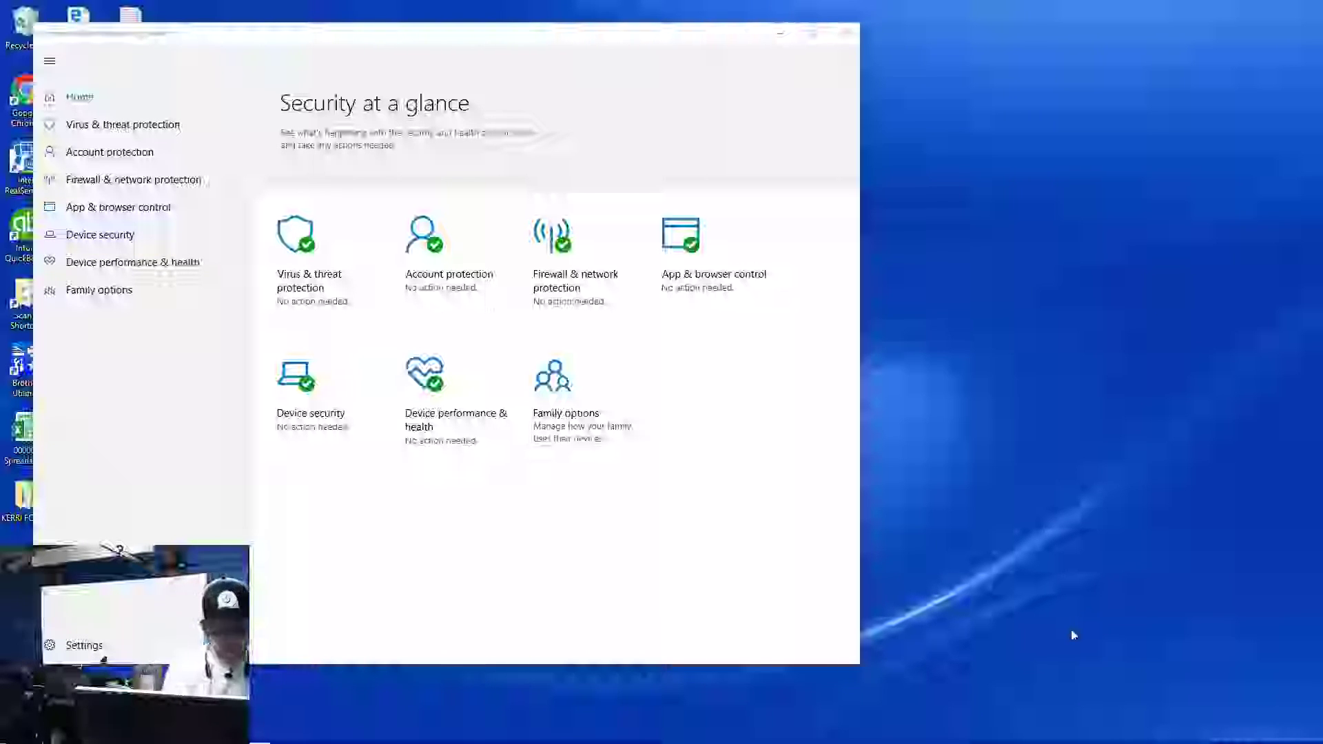
key("alt+F4")
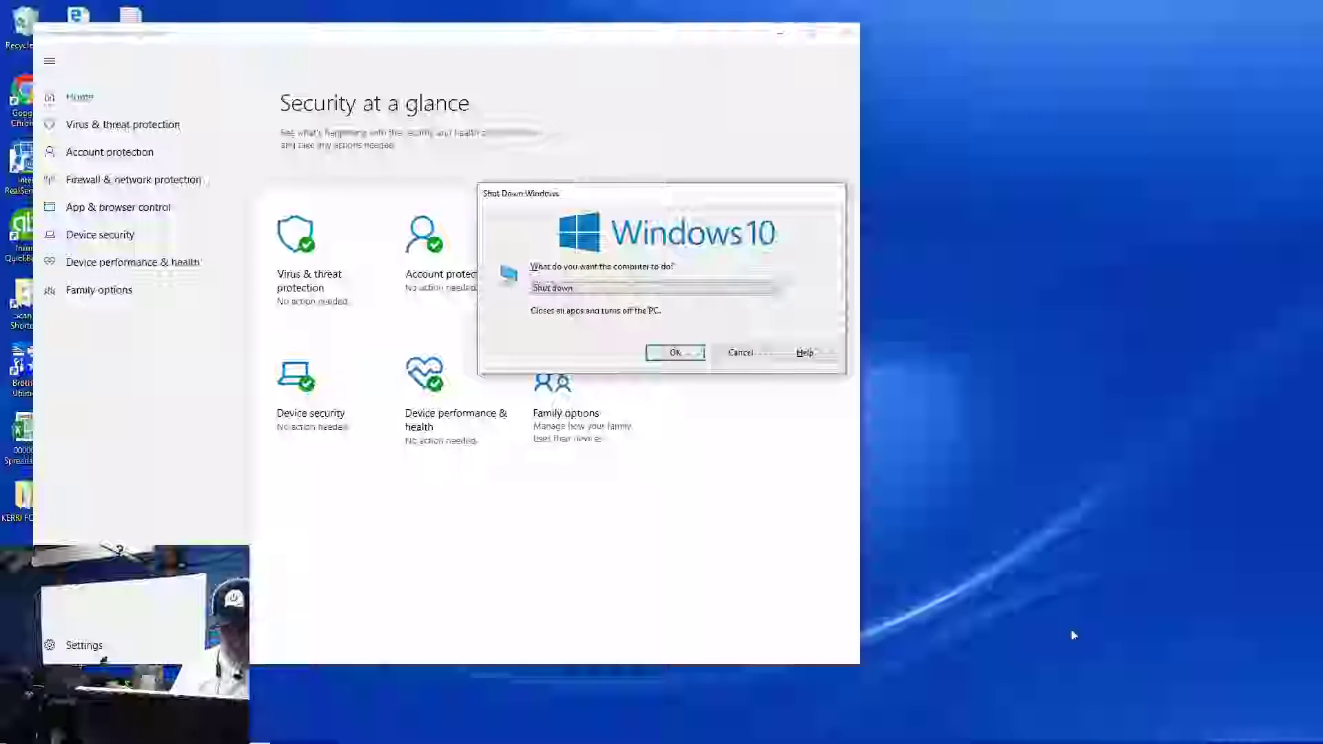
left_click(743, 353)
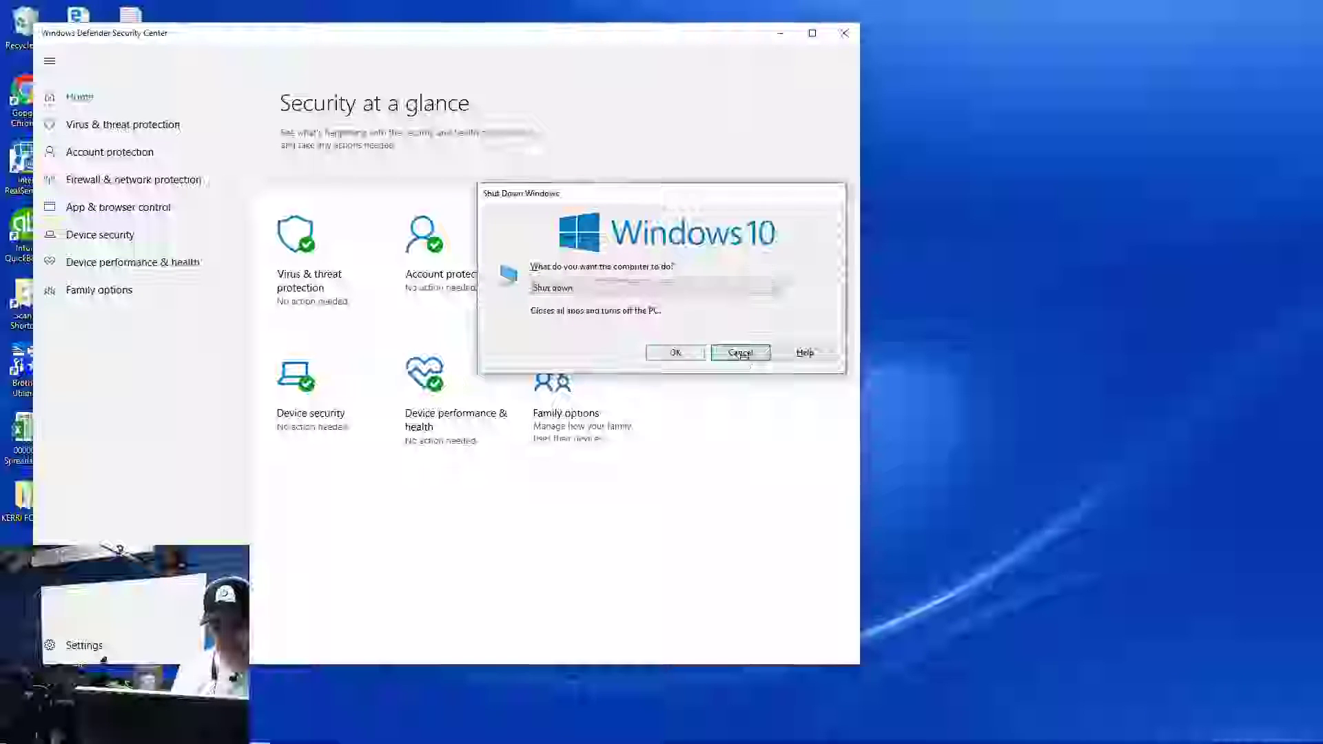
left_click(835, 35)
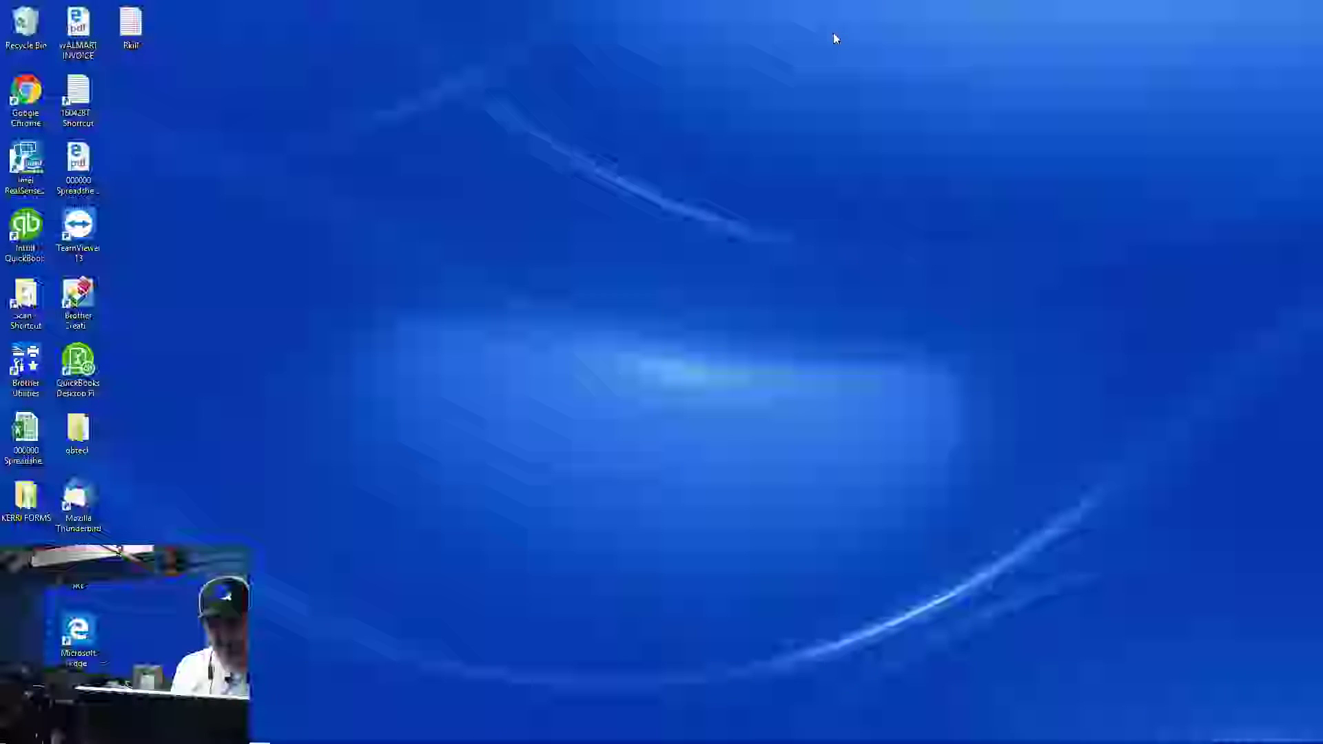
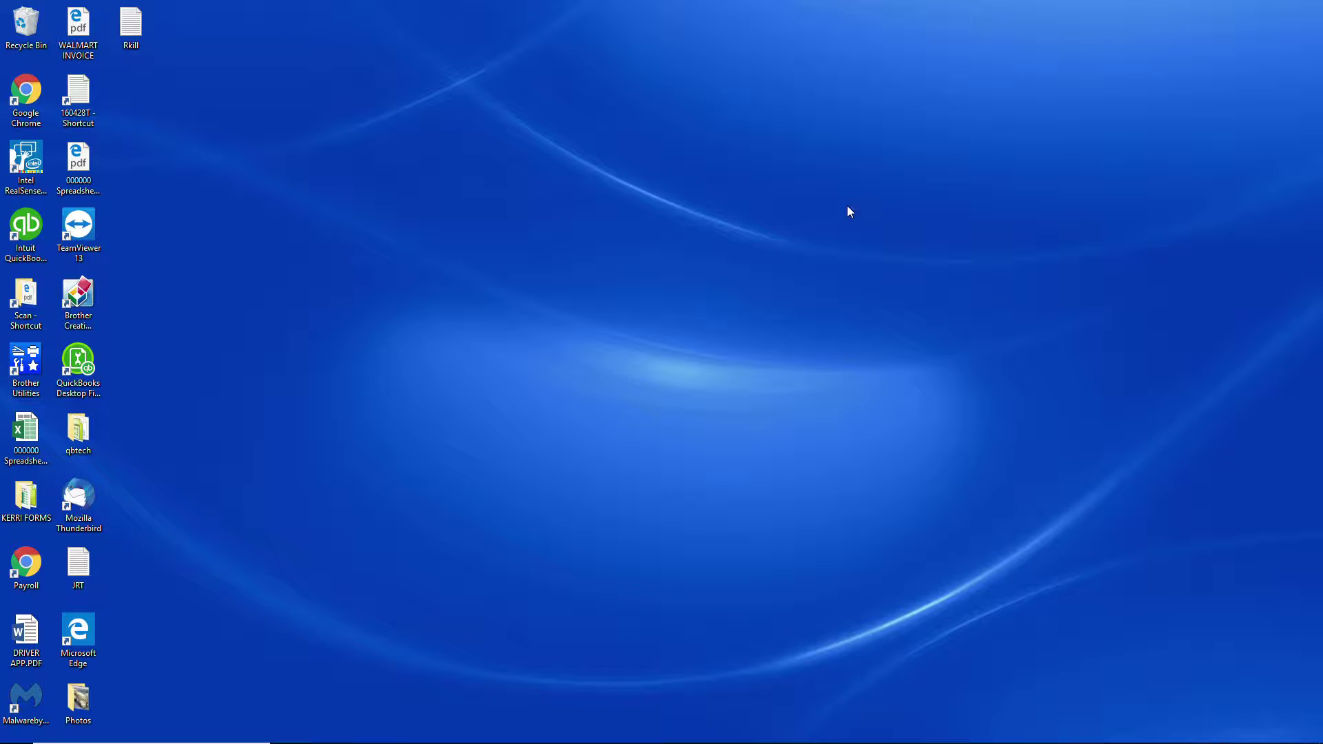
Launch System Configuration by running msconfig from the Run dialog
key("super+r")
key("Return")
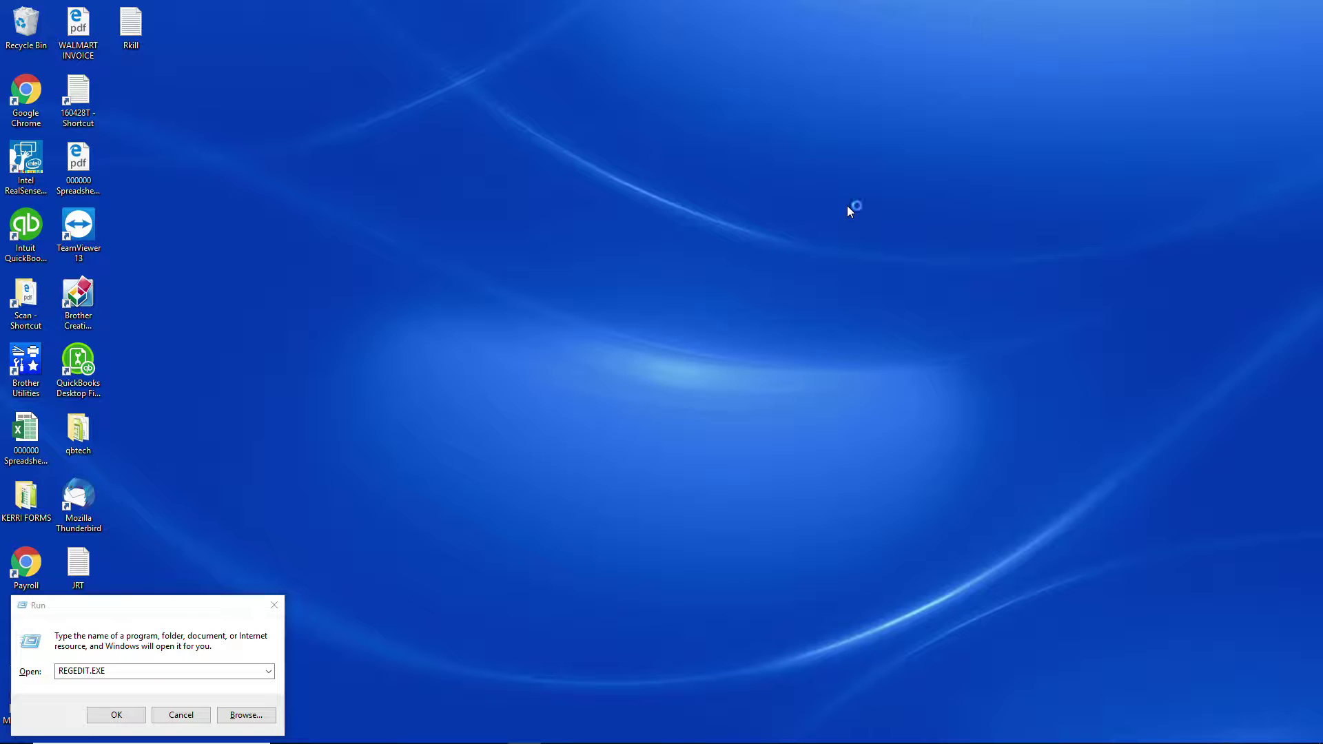
key("super")
key("super")
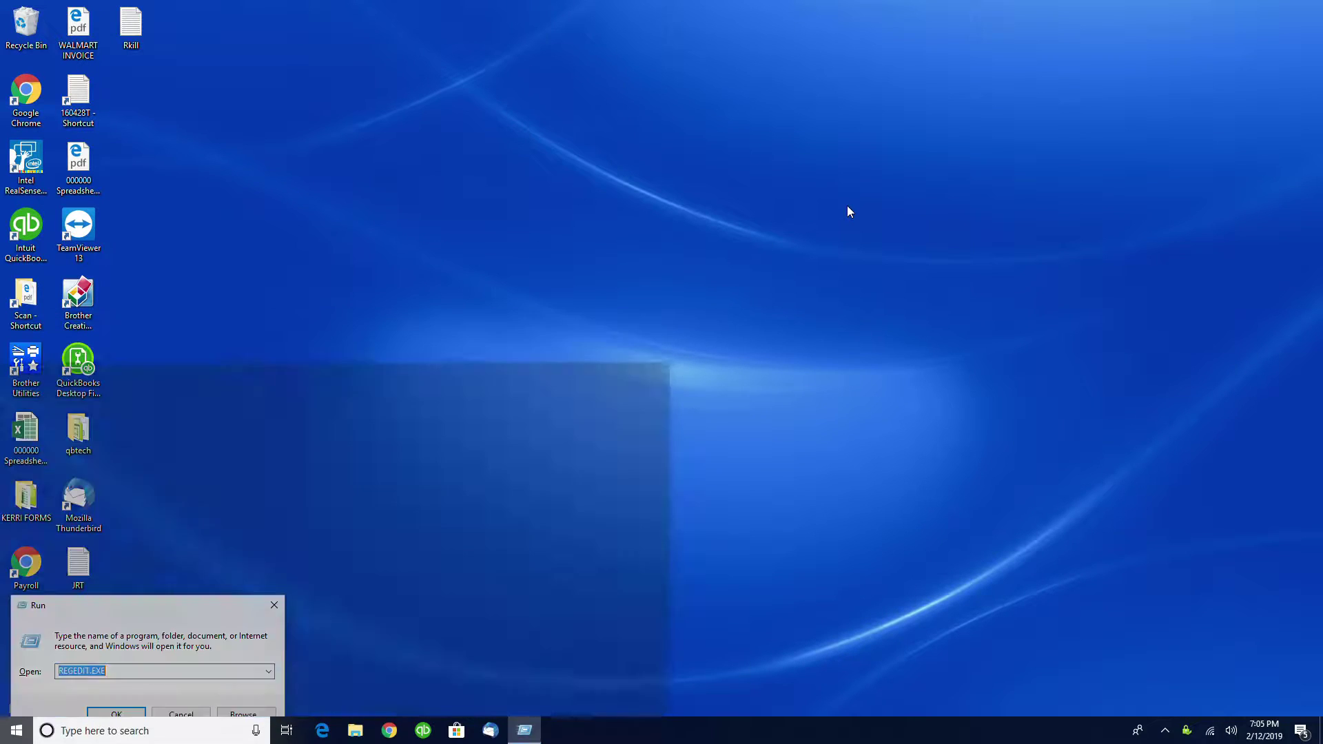
key("BackSpace")
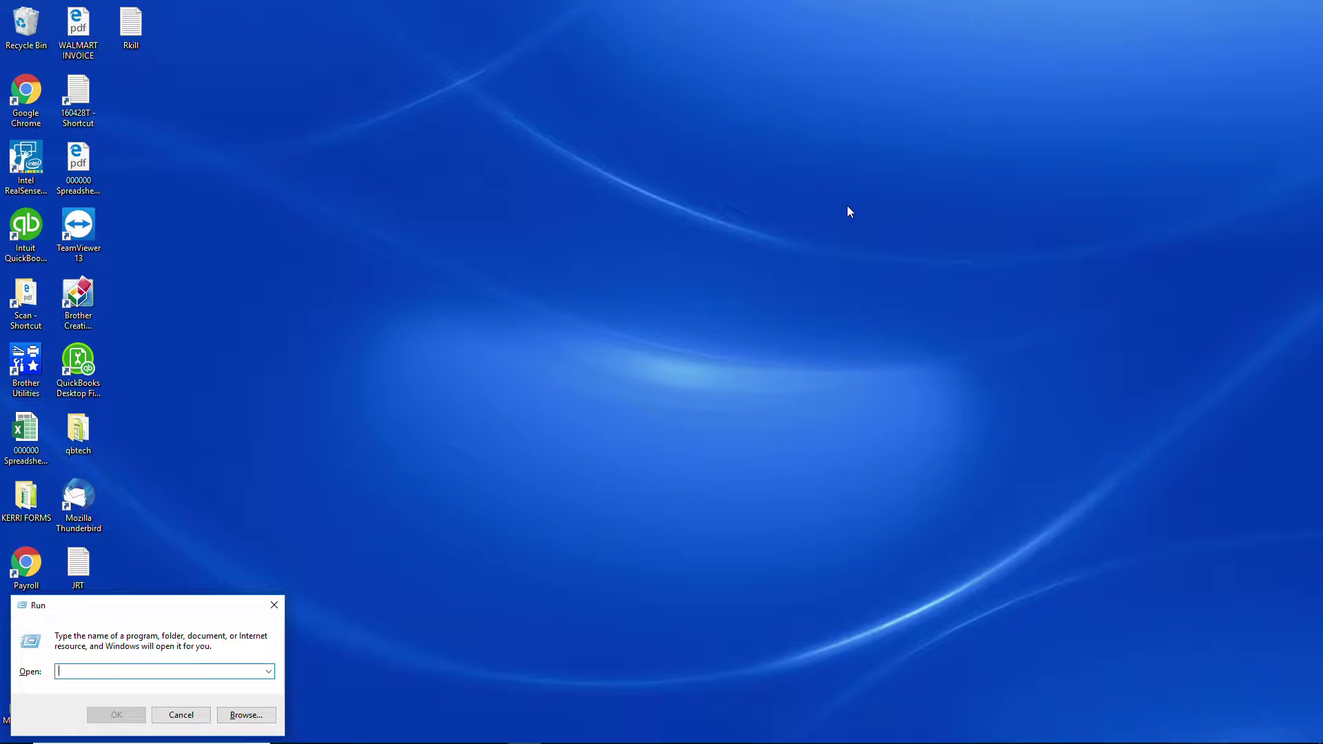
type("msconf")
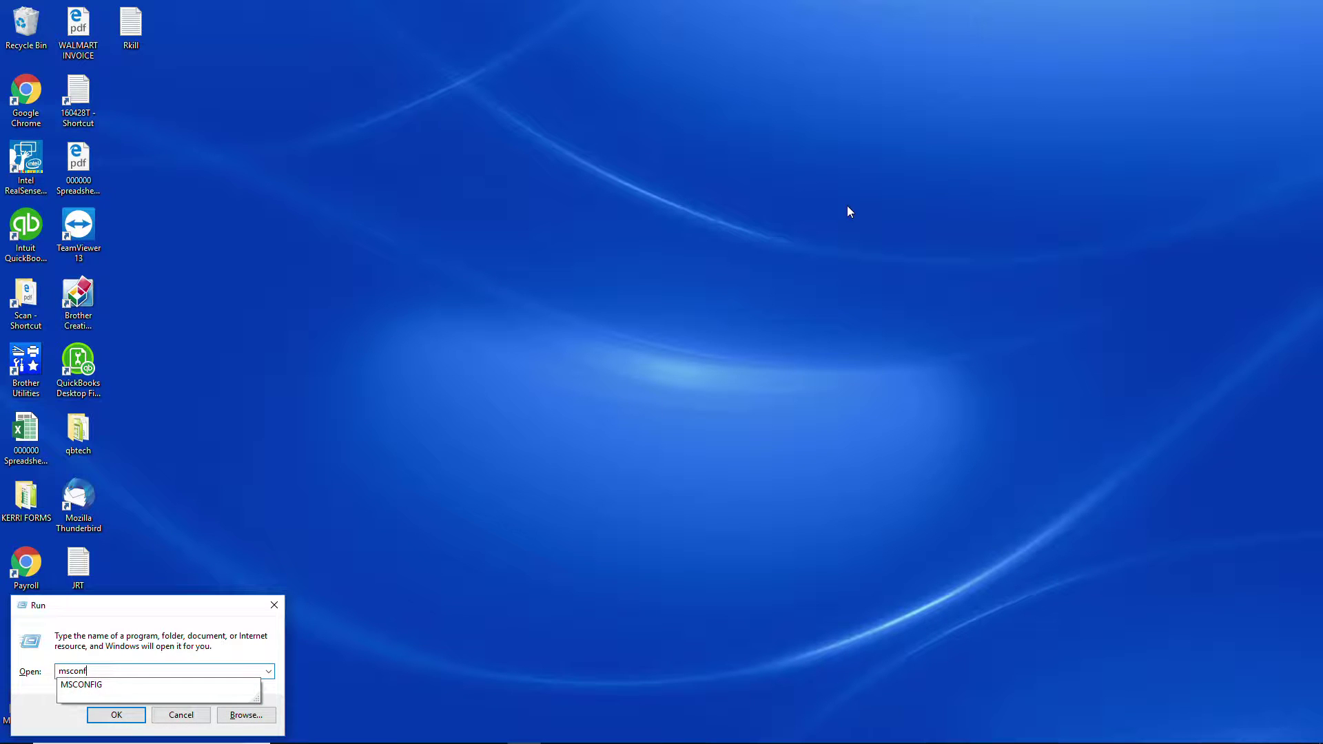
type("ig")
key("Return")
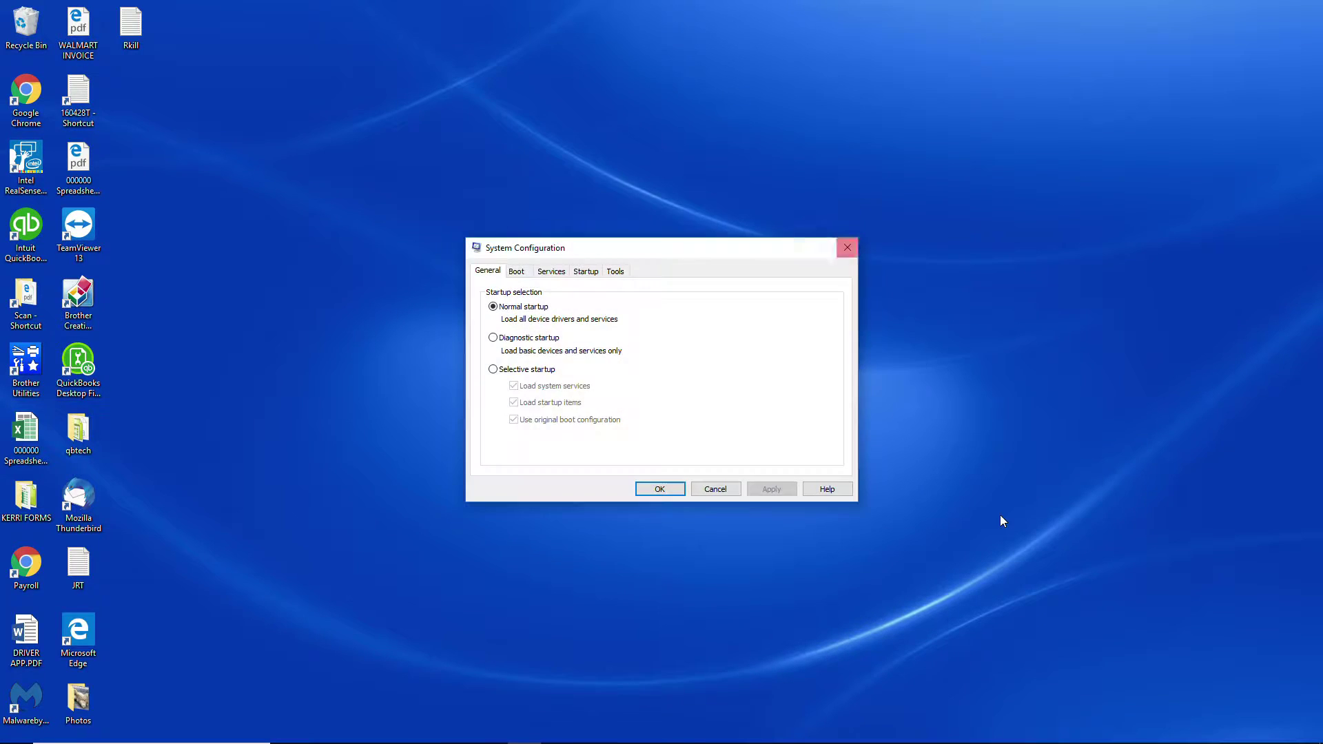
Review the startup programs in Task Manager by way of System Configuration, and close both windows
left_click(522, 271)
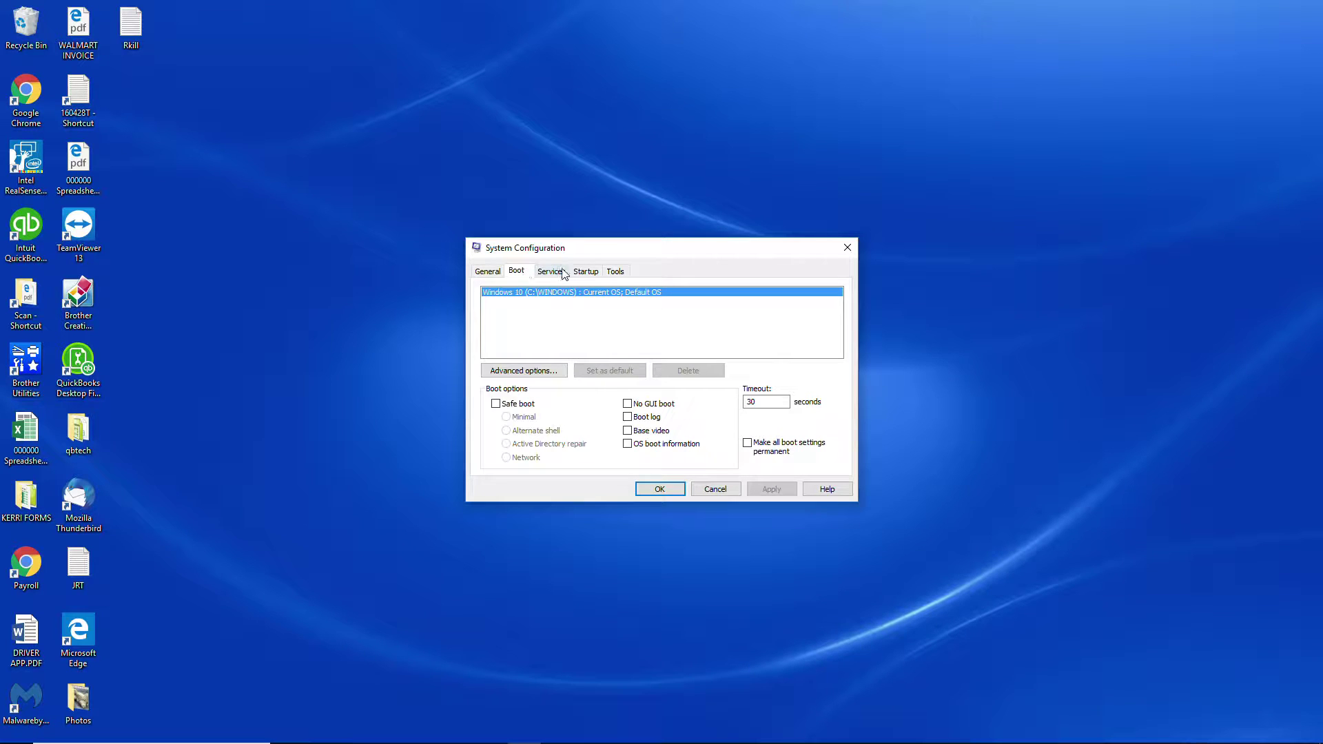
left_click(587, 272)
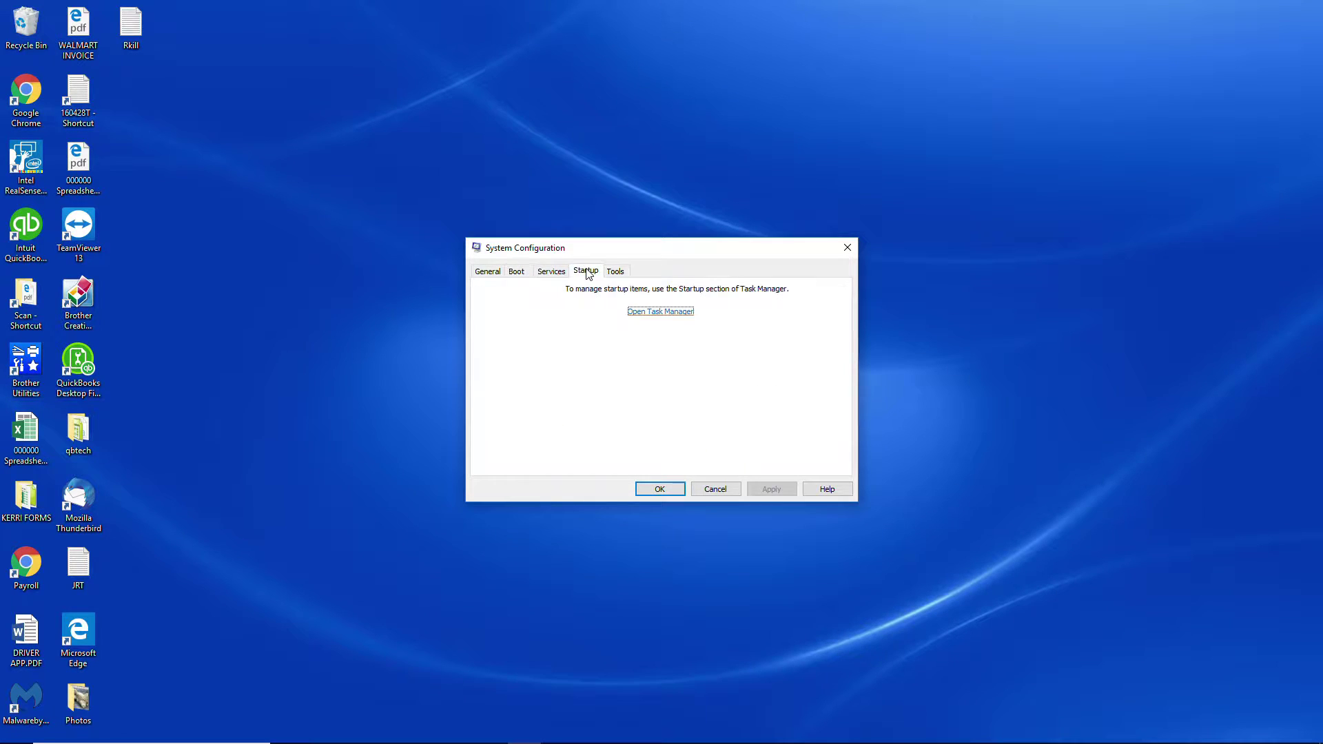
left_click(638, 312)
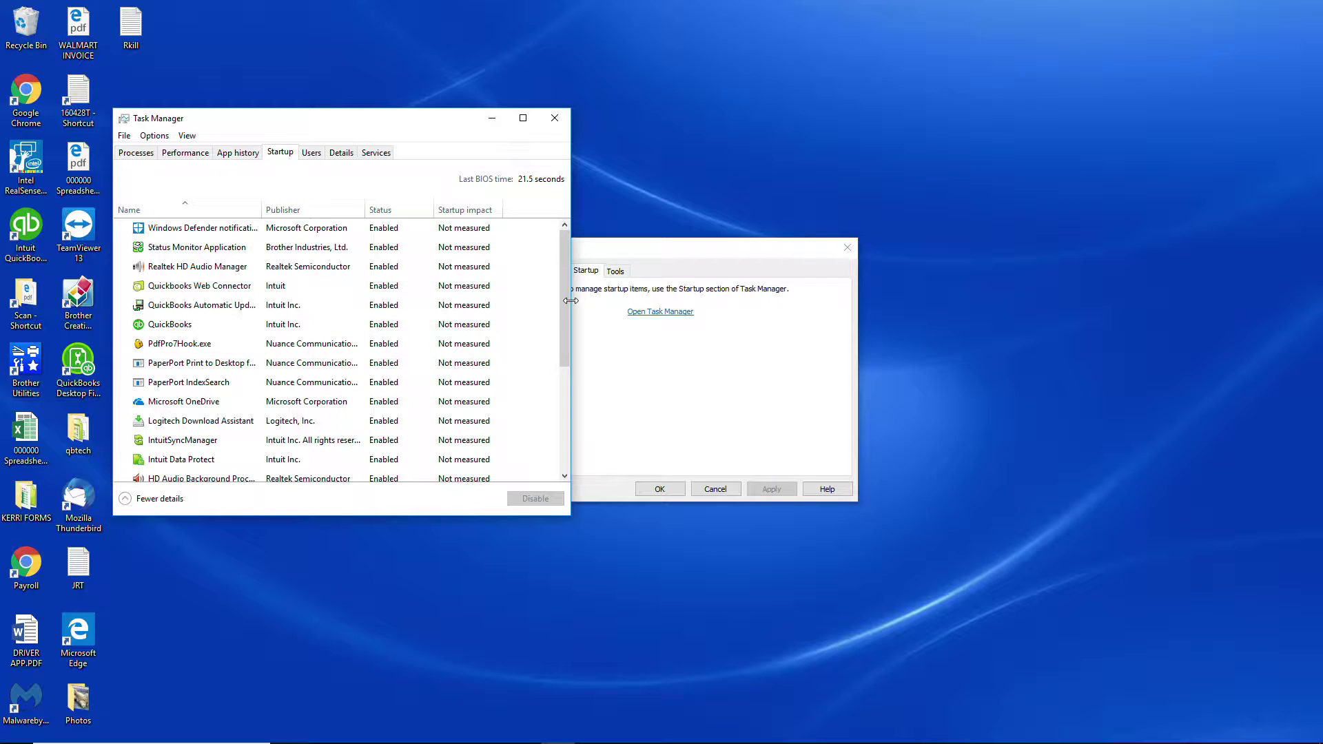
left_click_drag(567, 306, 559, 440)
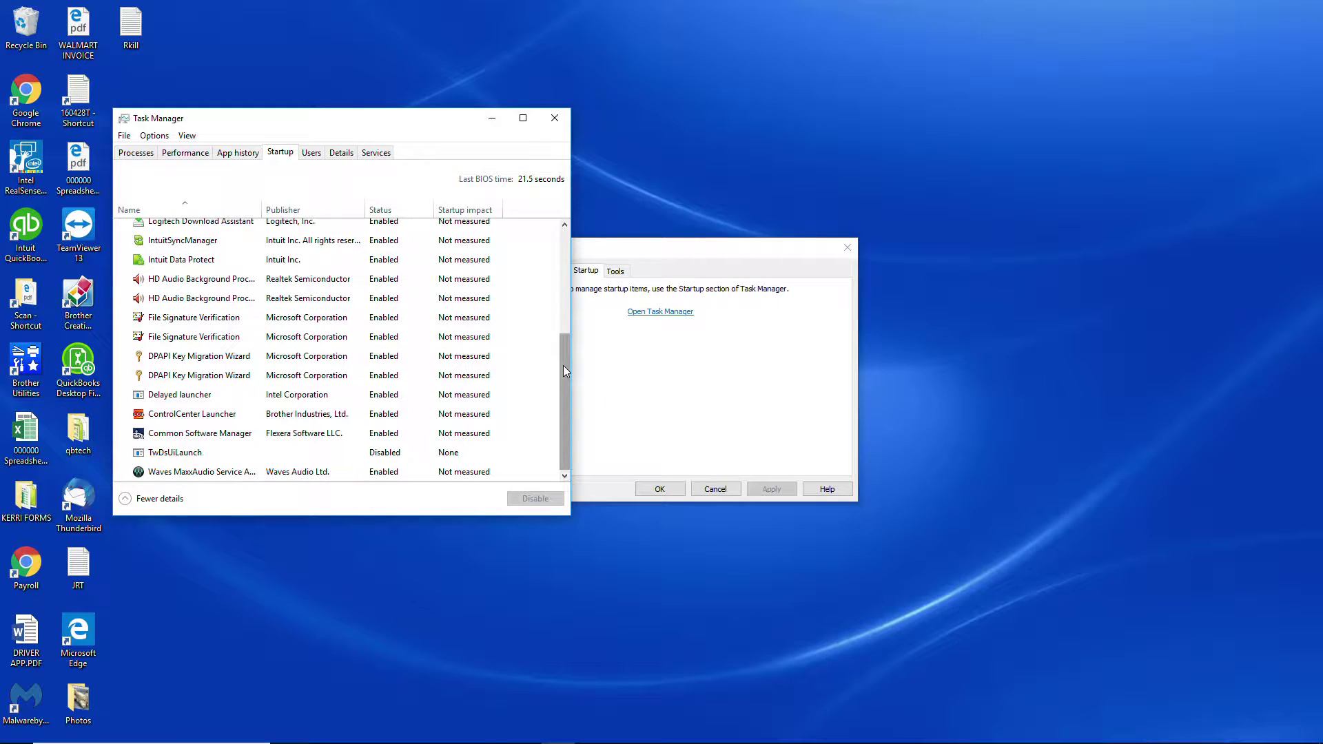
left_click_drag(565, 365, 565, 243)
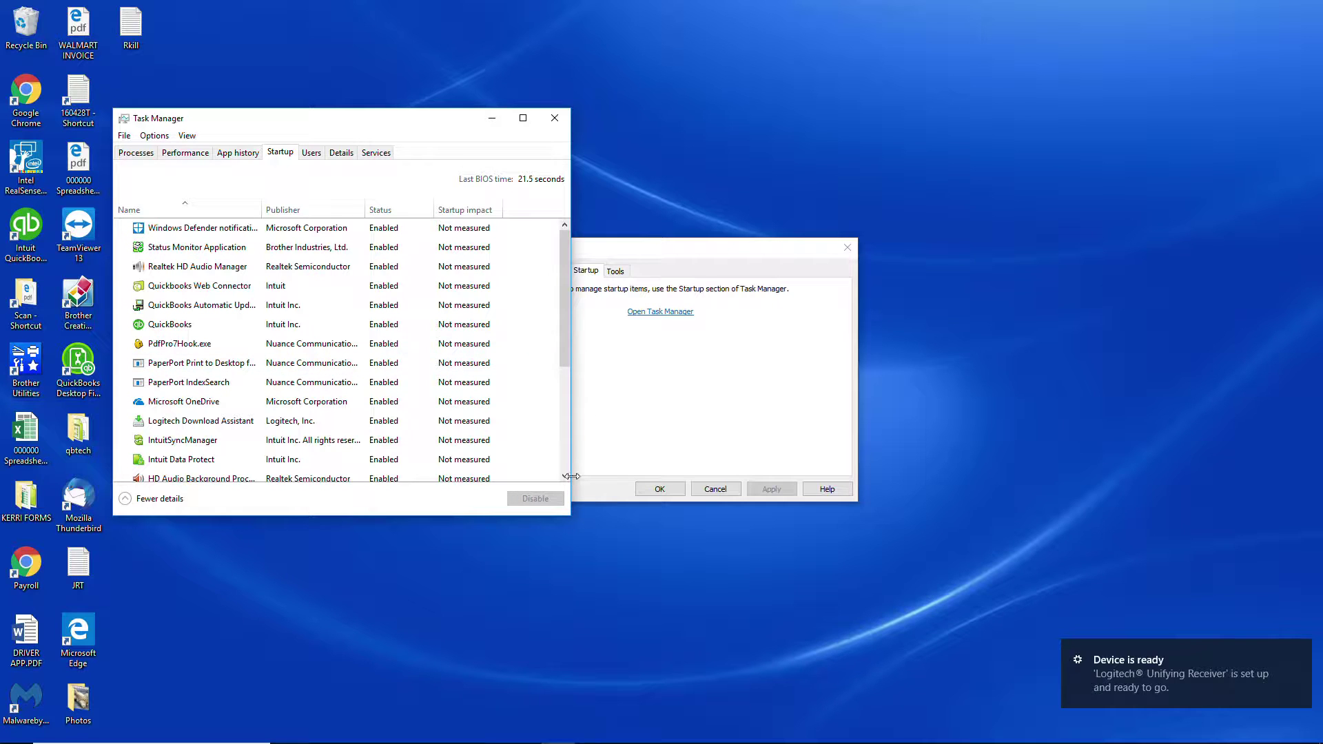
left_click(556, 119)
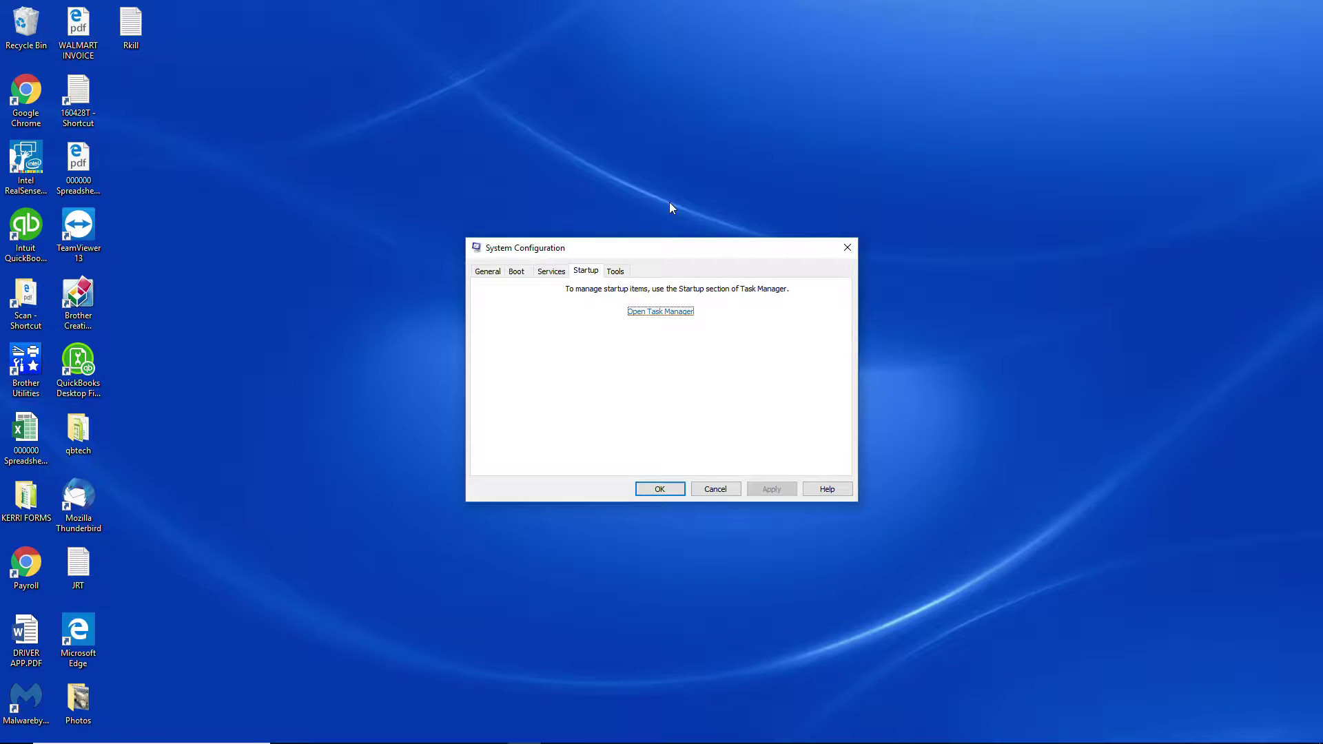
left_click(659, 489)
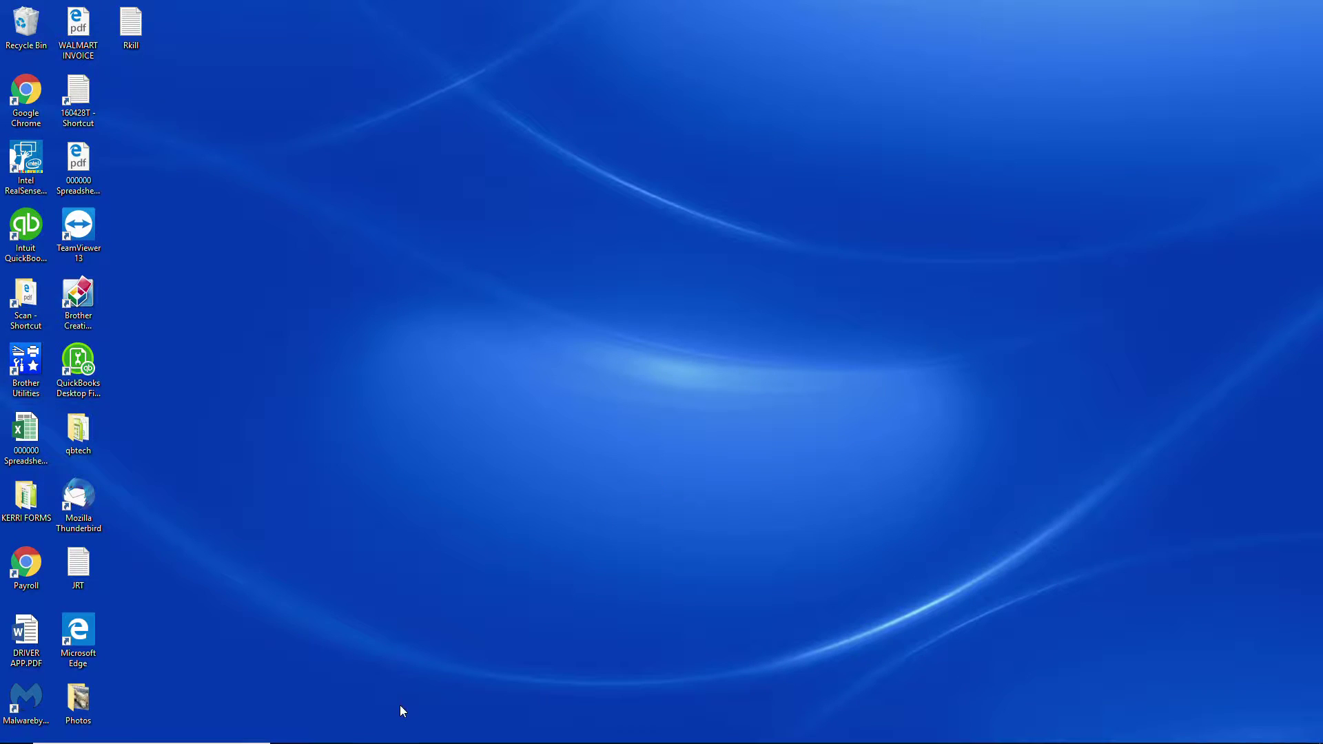
Exit the Dell Update utility running in the background
mouse_move(396, 738)
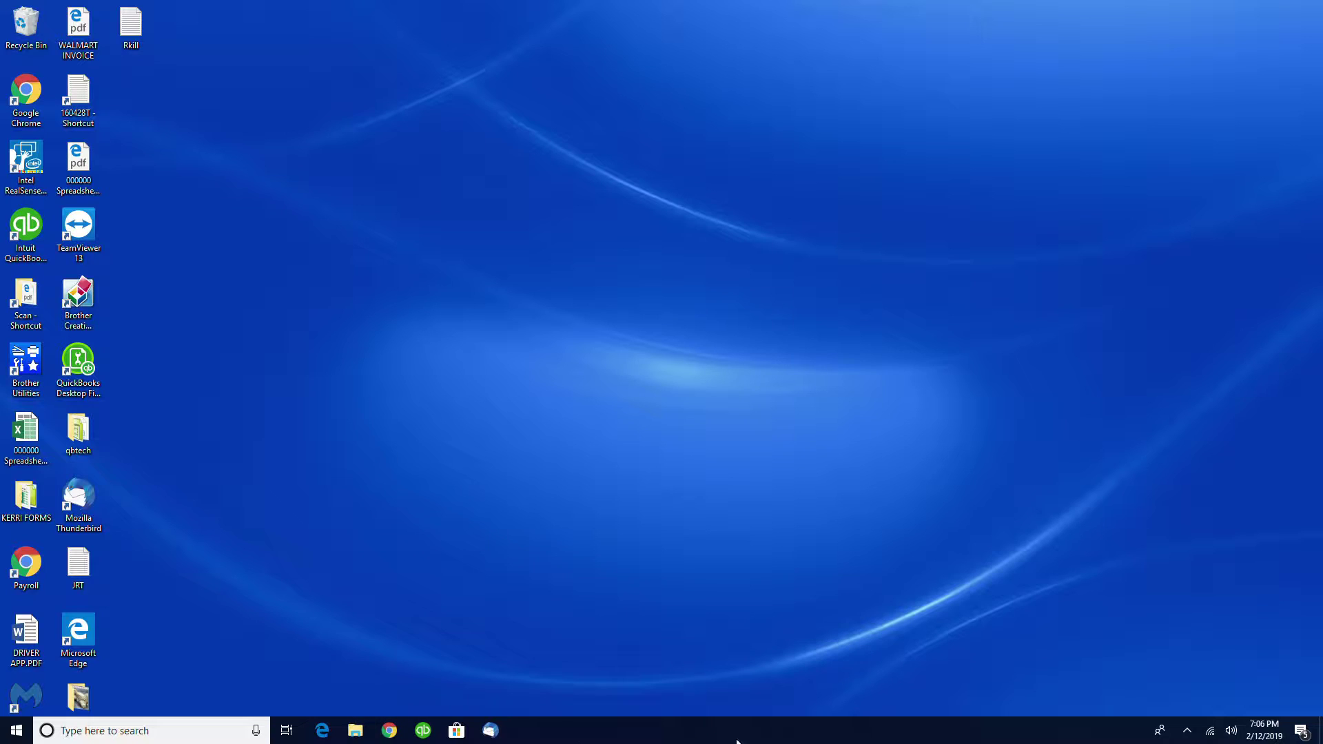
left_click(1188, 731)
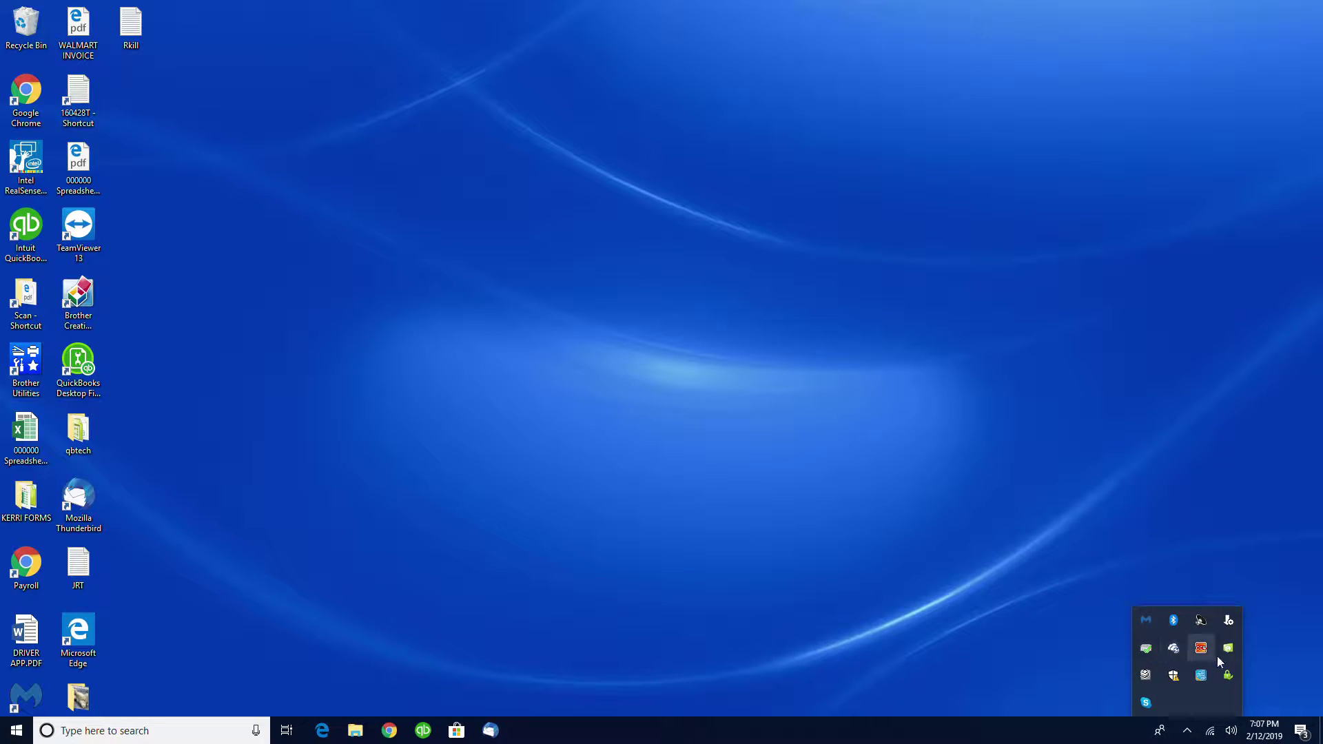
right_click(1231, 622)
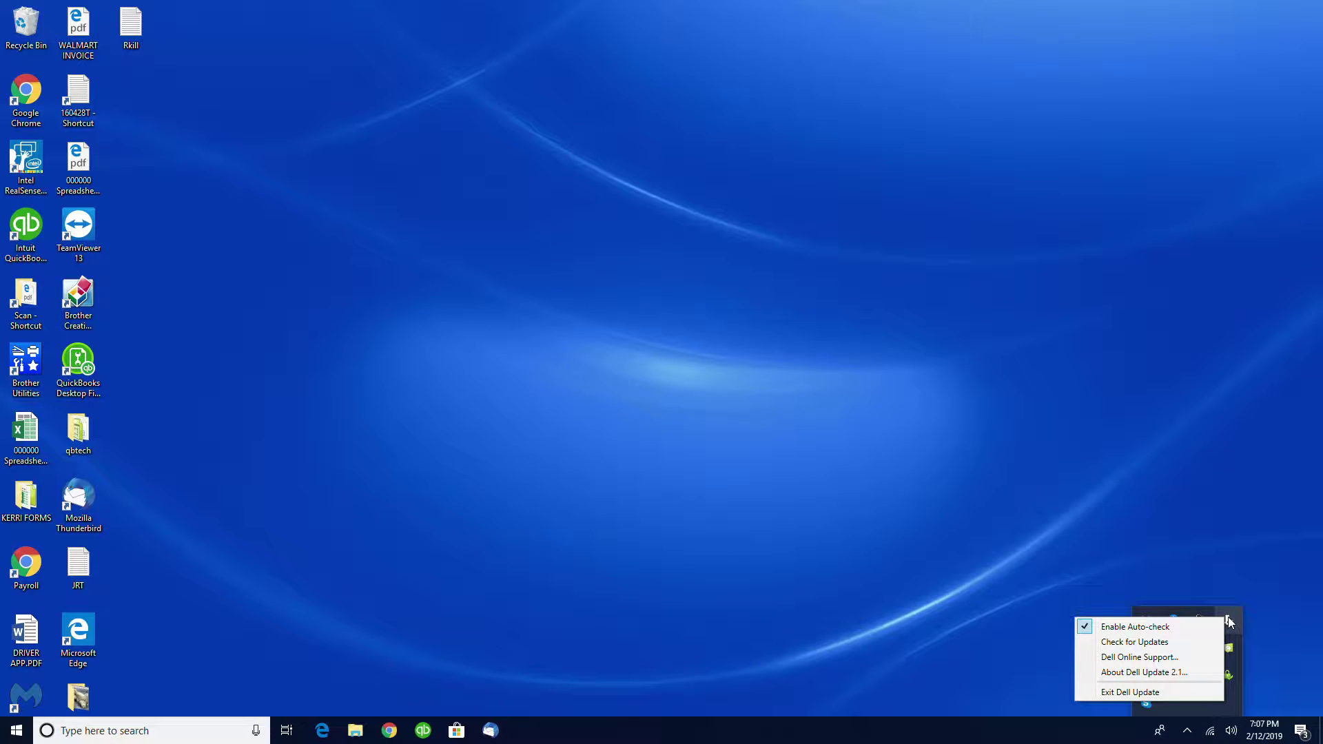
left_click(1127, 693)
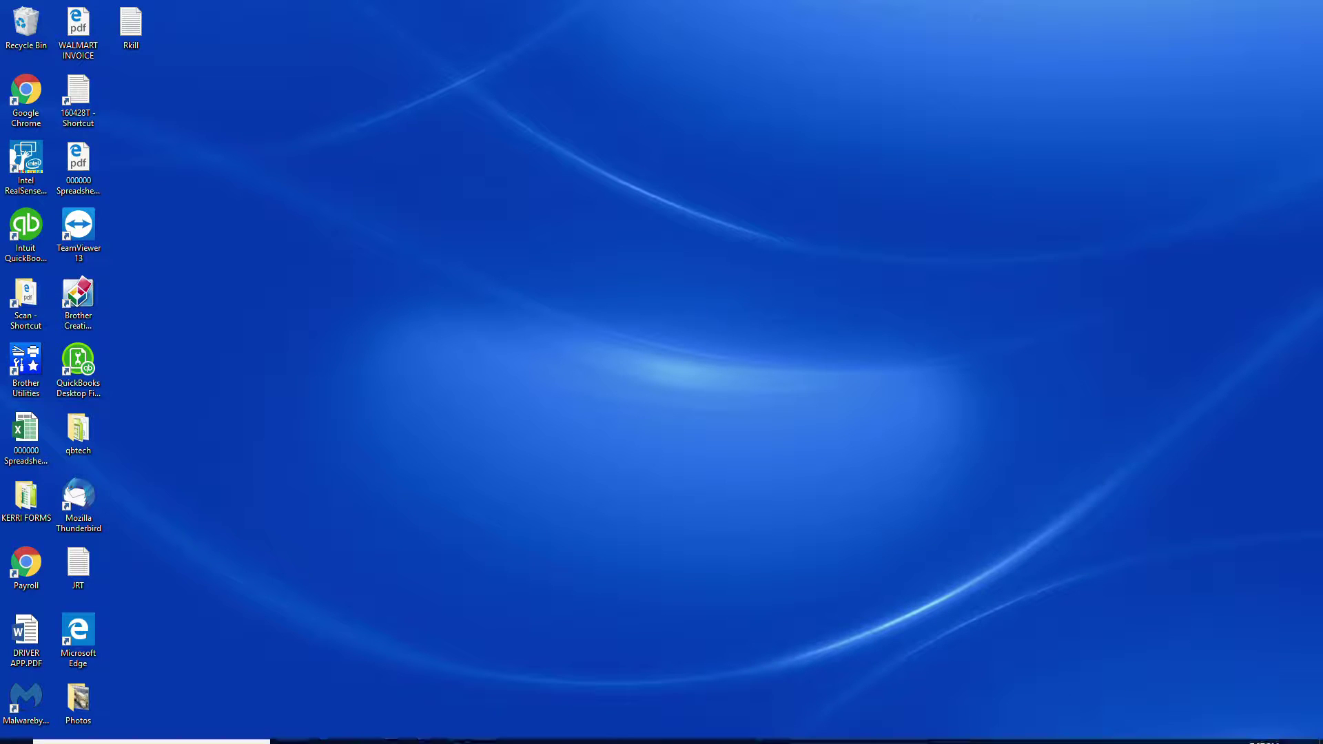
Open Windows Defender Security Center and dismiss the OneDrive recommendation under Virus & threat protection
left_click(1187, 732)
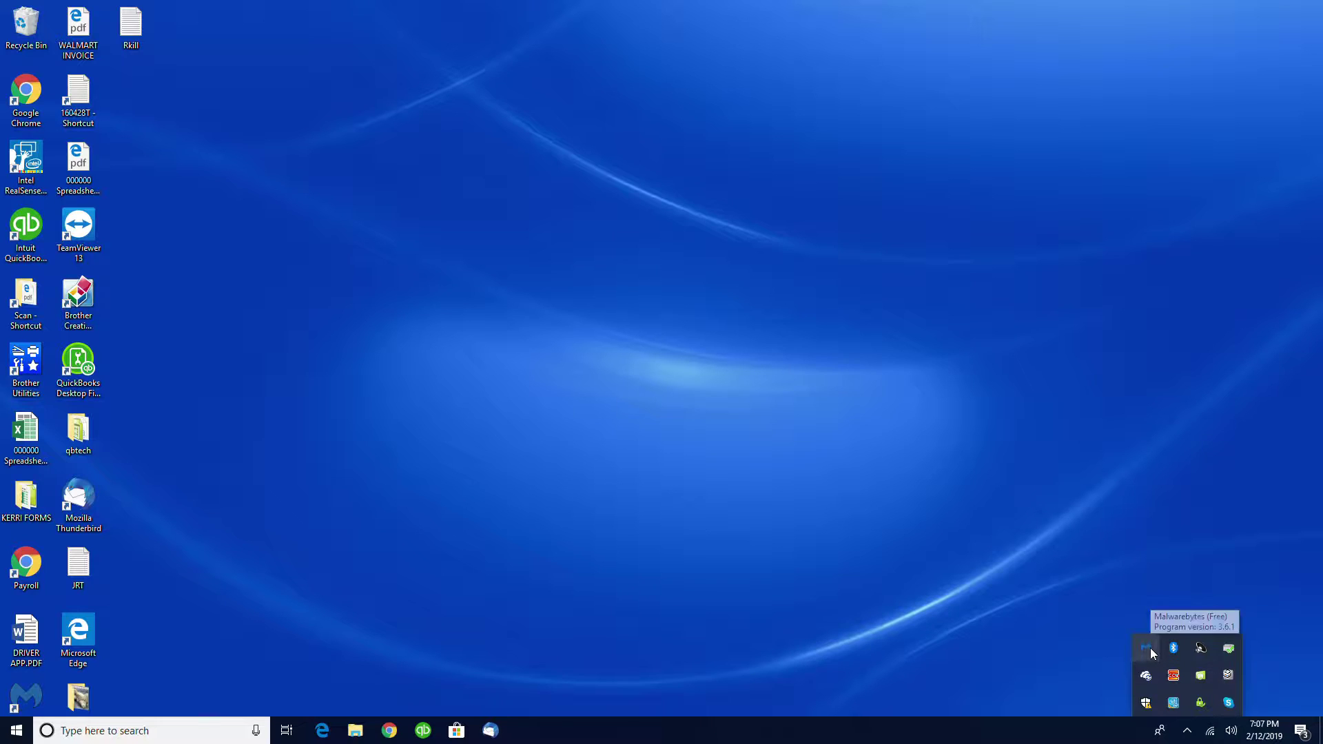
left_click(1147, 704)
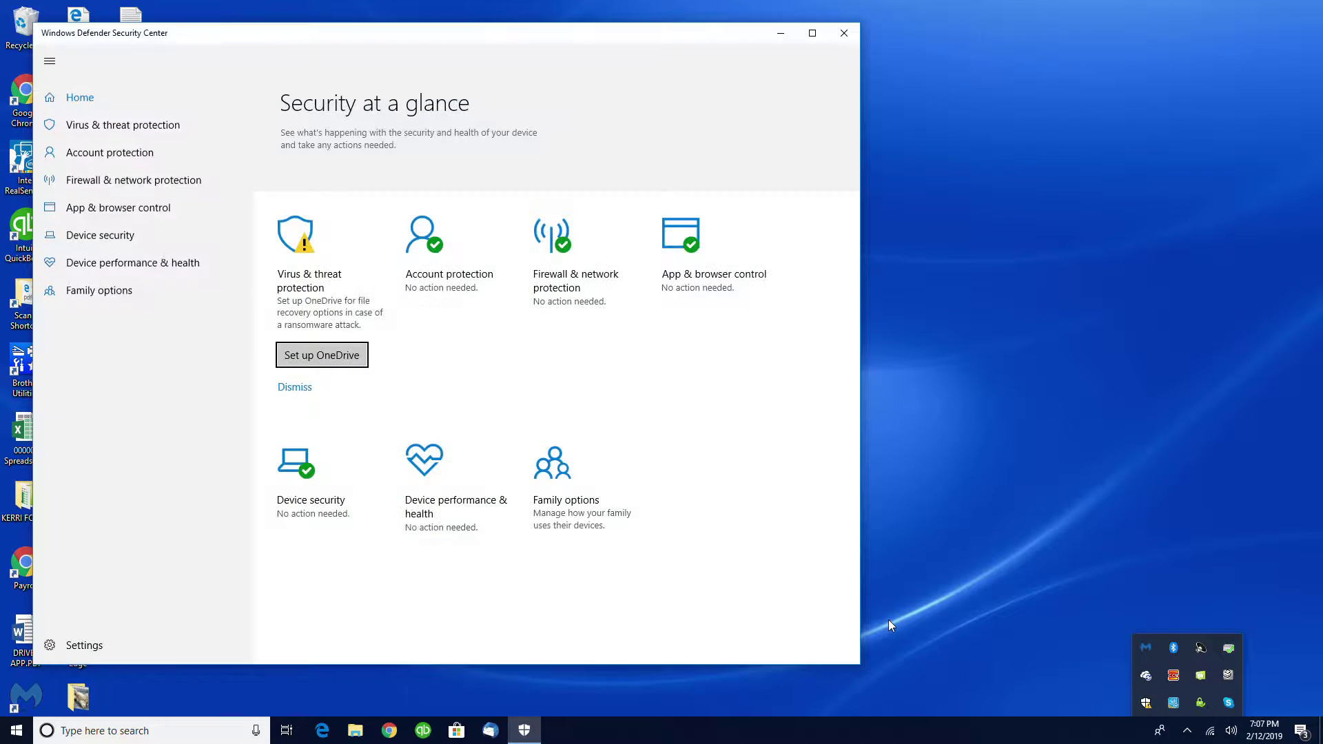
left_click(299, 397)
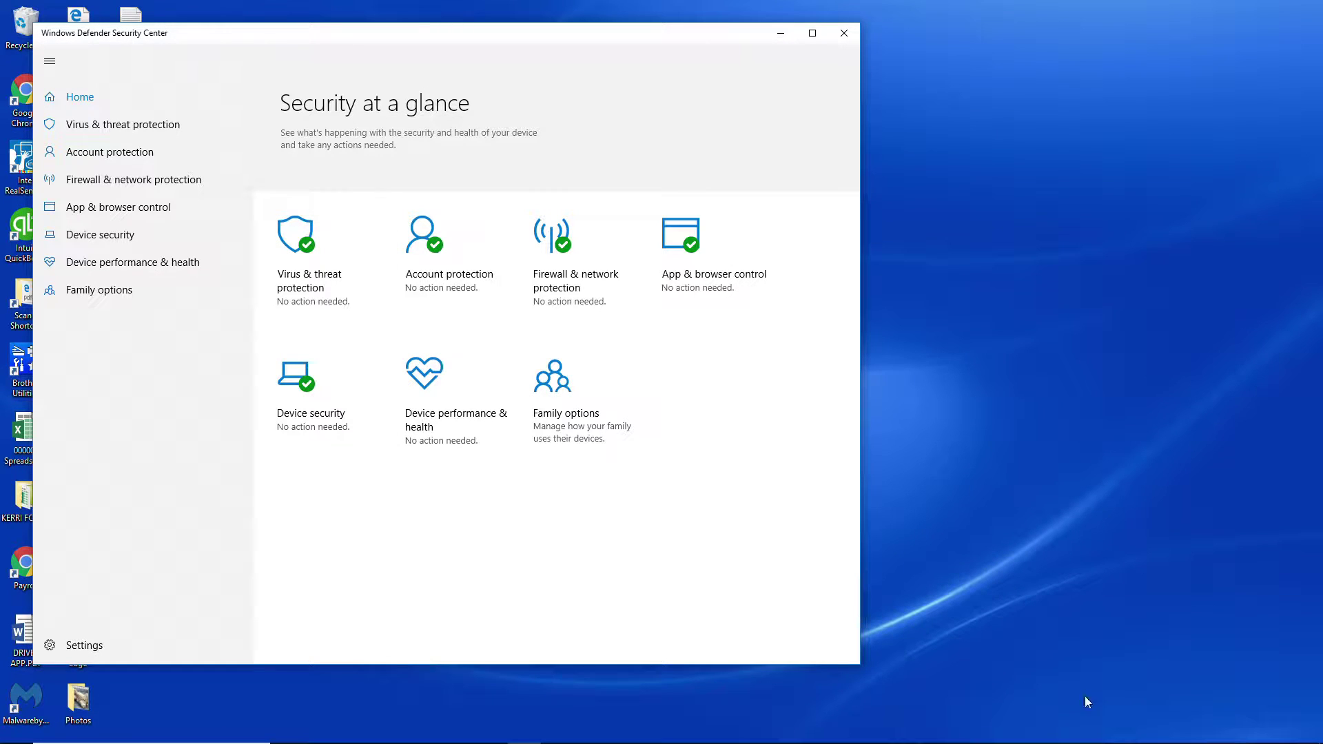
Bring up OneDrive's sign-in window and close it along with Windows Defender Security Center
mouse_move(1121, 743)
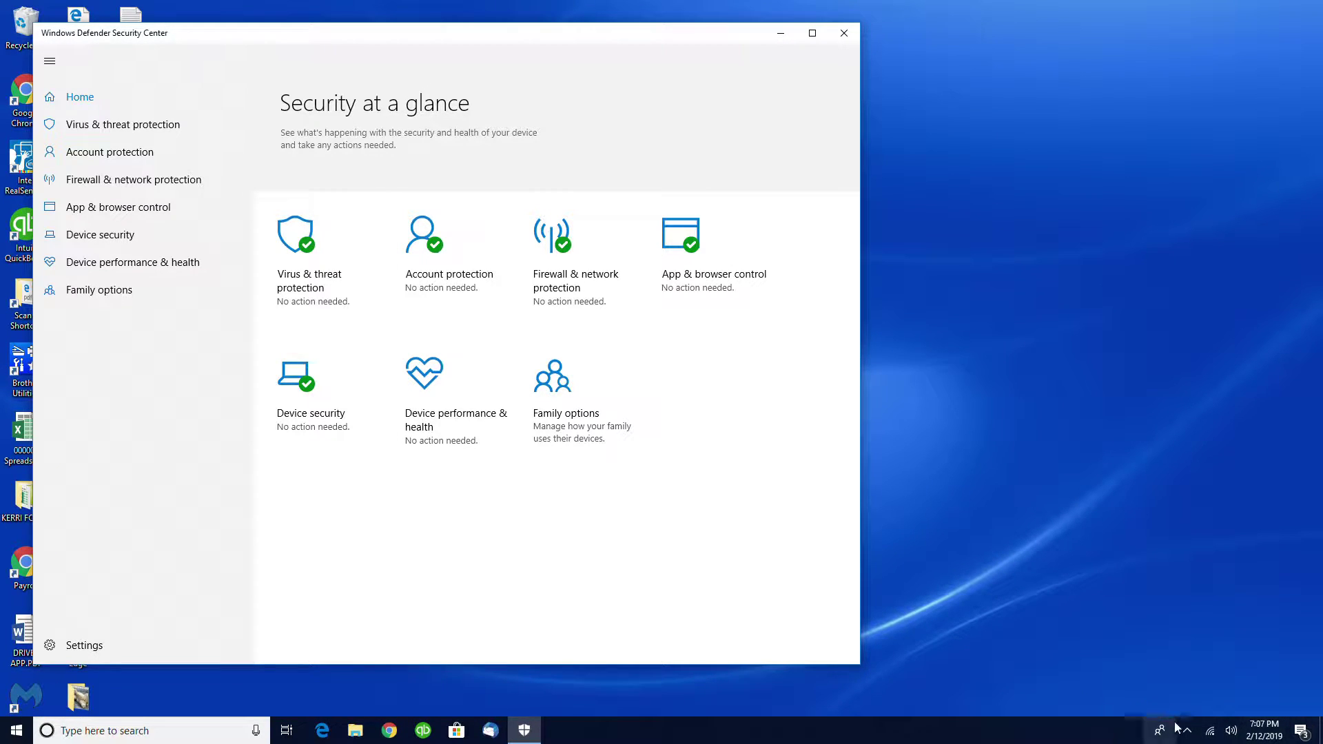
left_click(1186, 730)
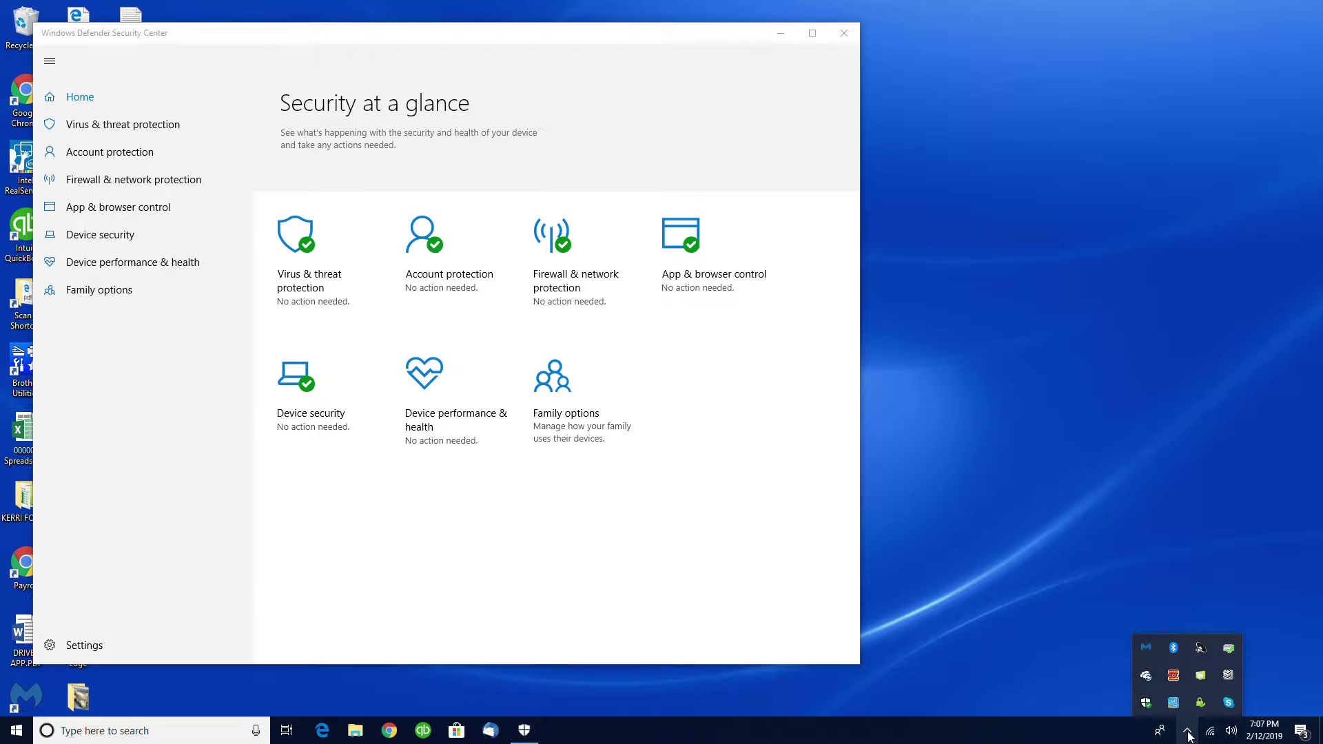
left_click(1146, 675)
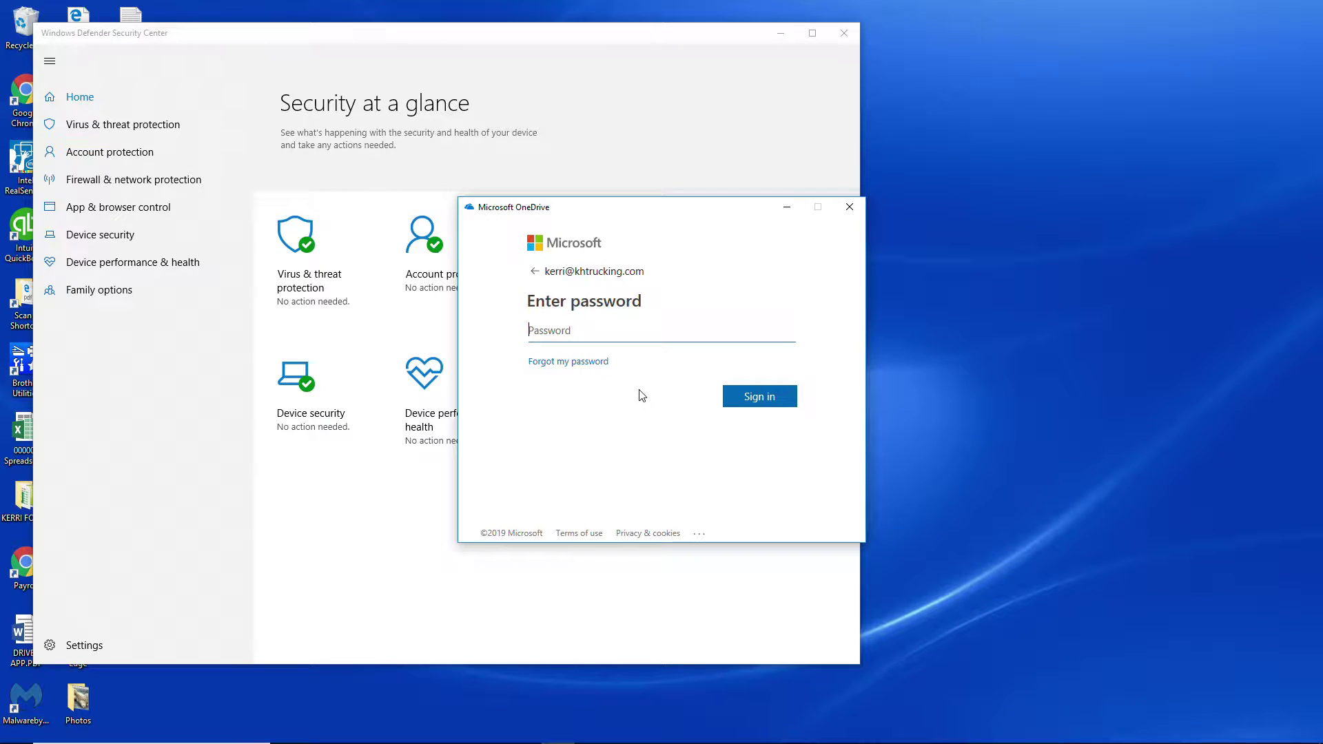
left_click(850, 207)
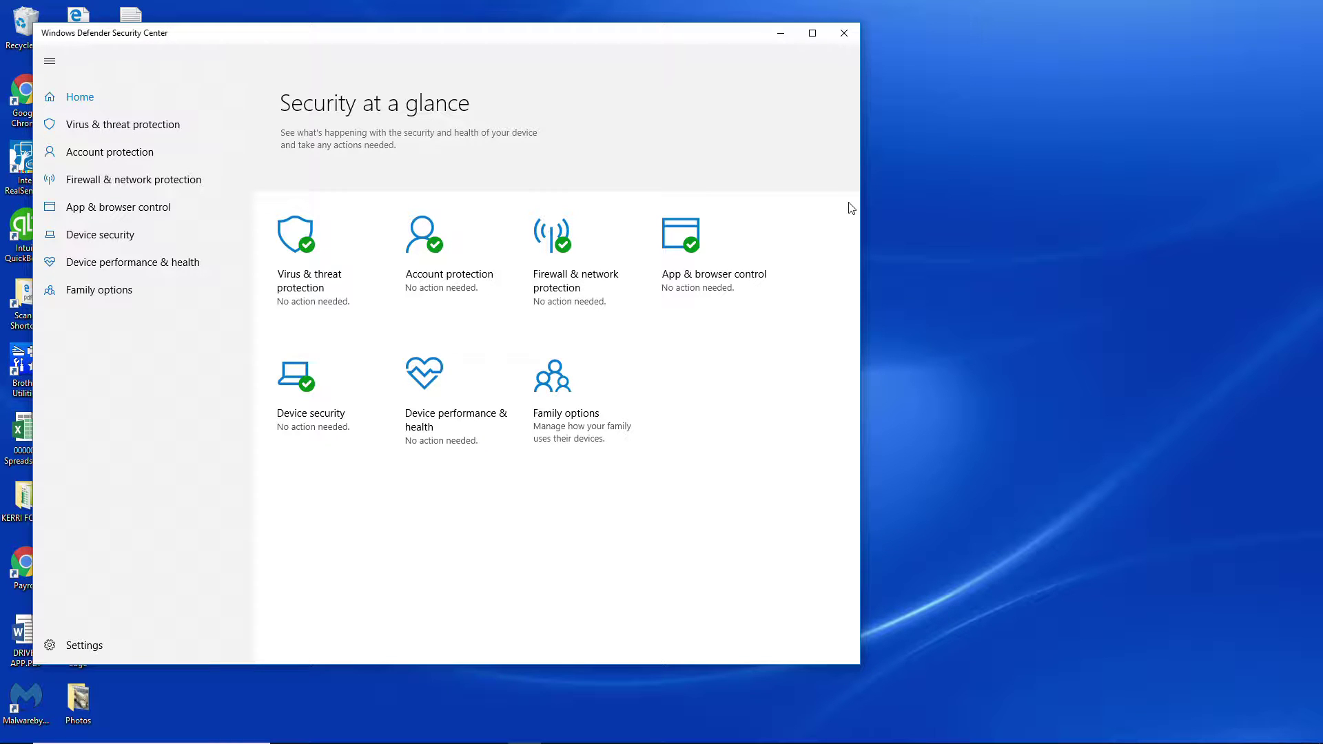
key("alt+F4")
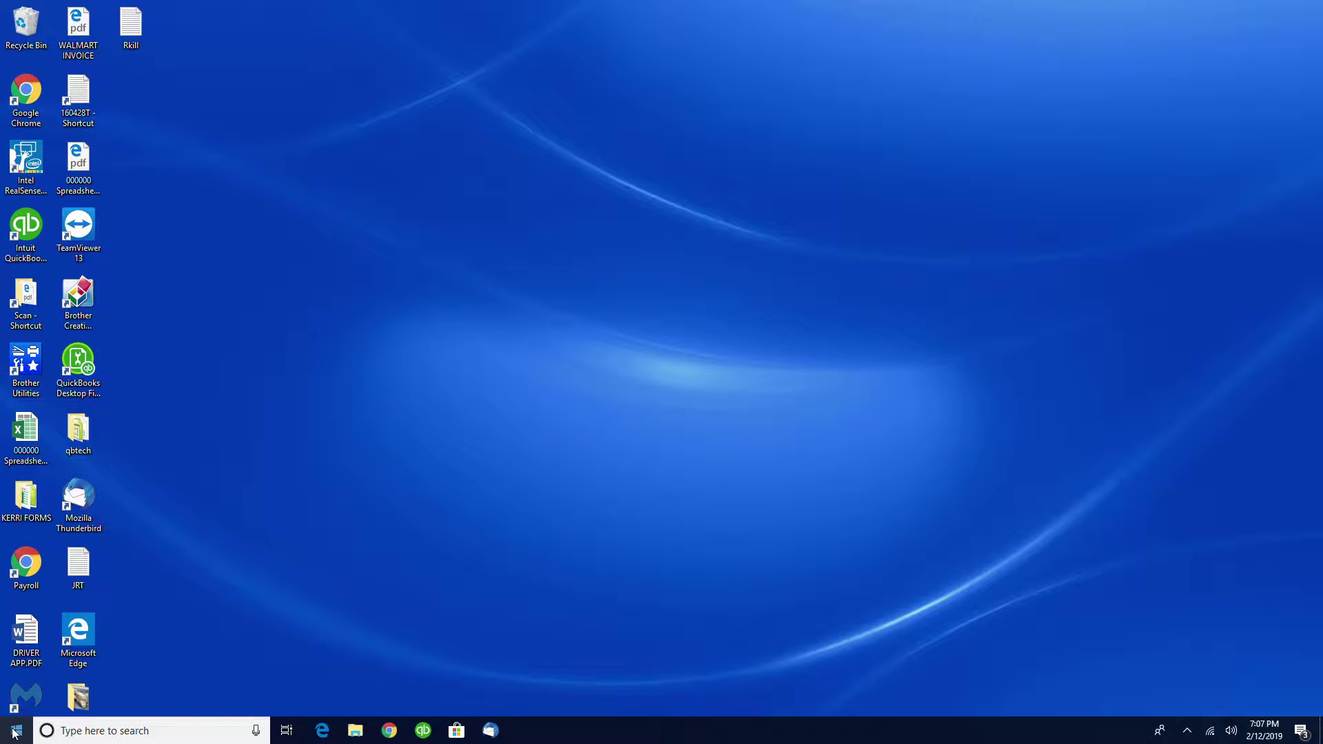
Open the System page of Control Panel and bring up its System Protection settings
left_click(14, 732)
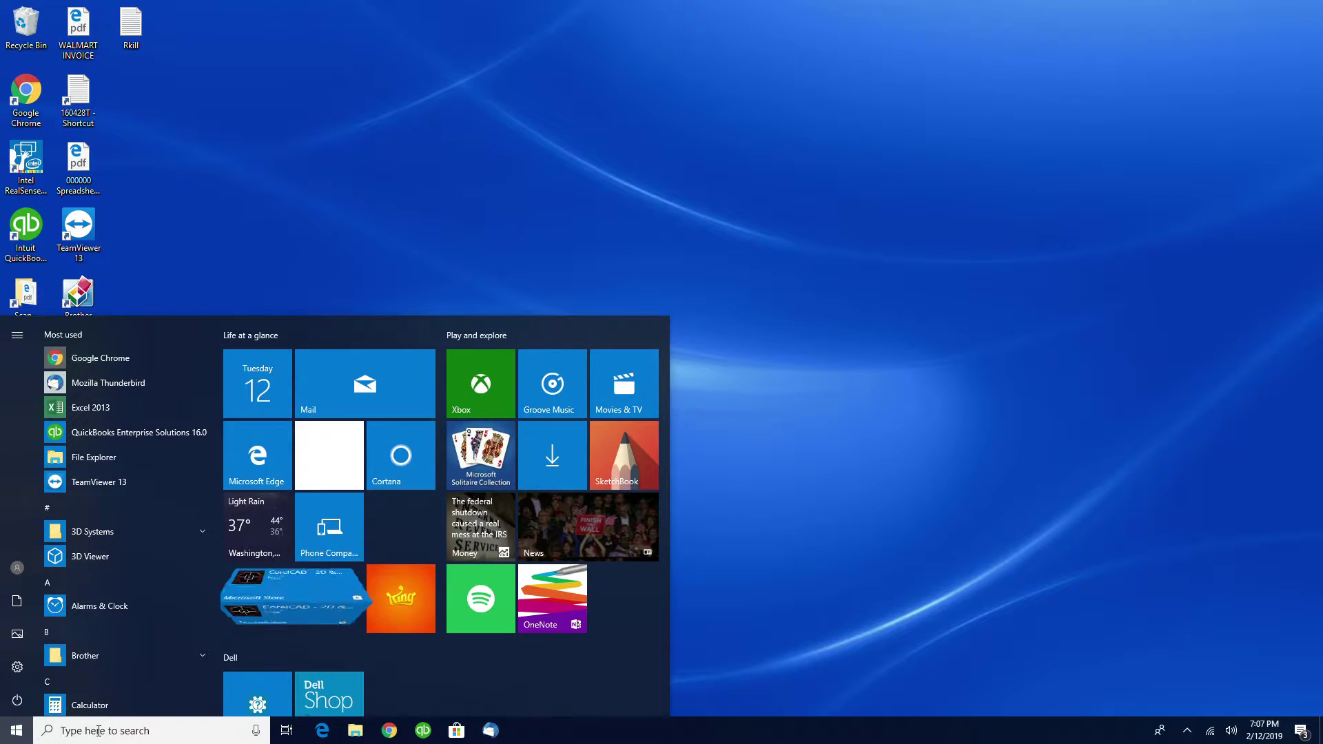
left_click(98, 730)
type("control")
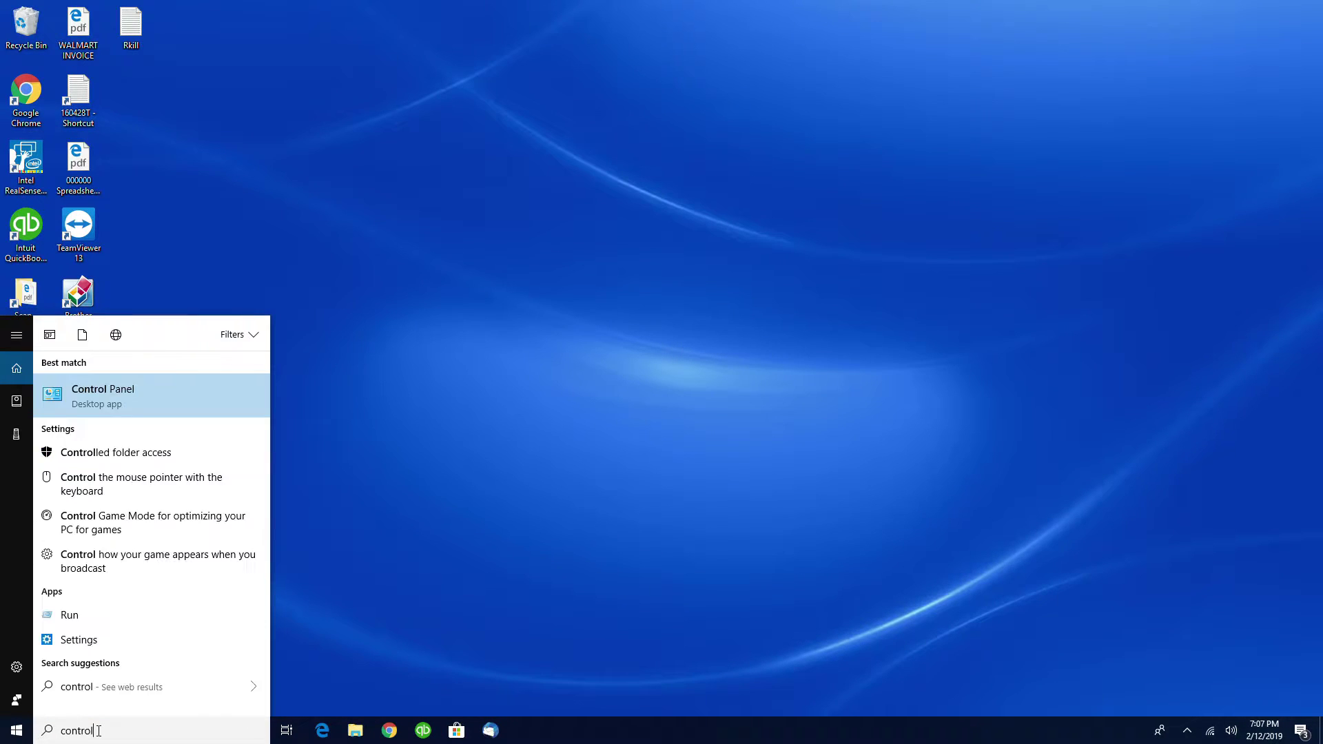
key("Return")
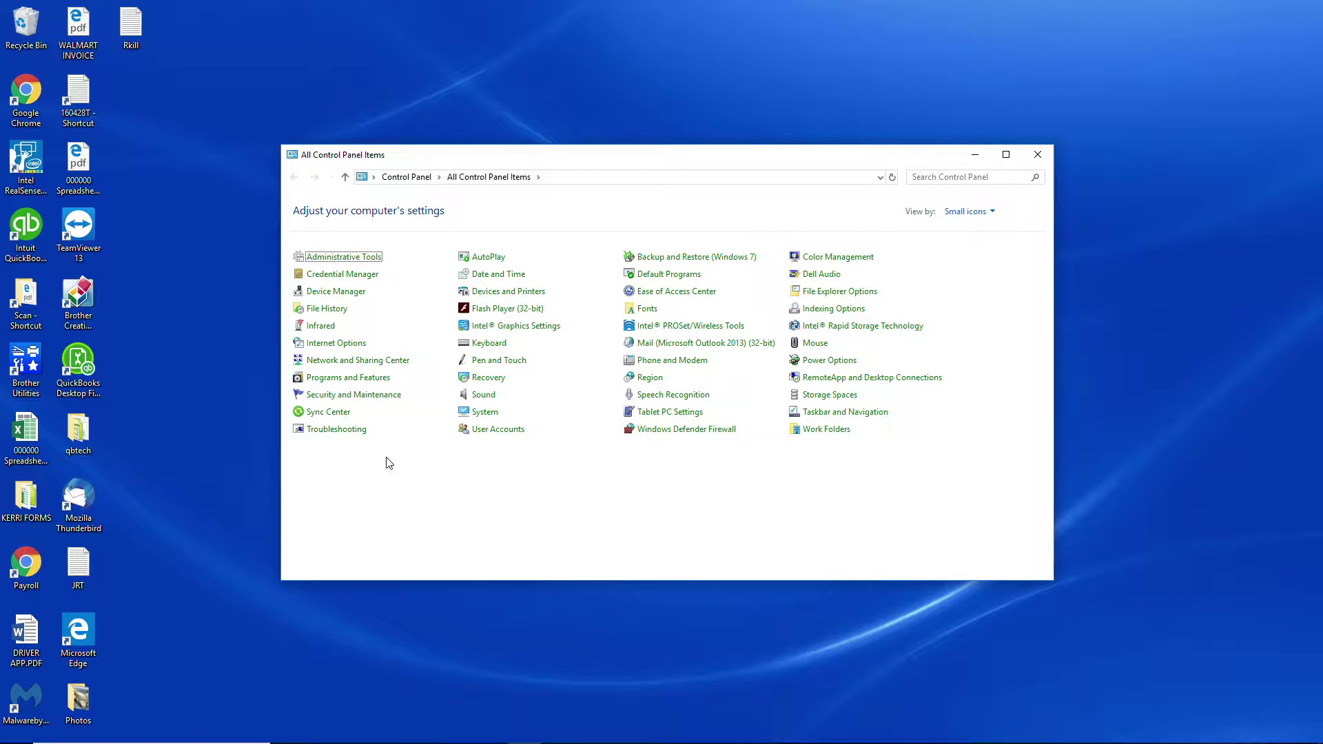
left_click(481, 414)
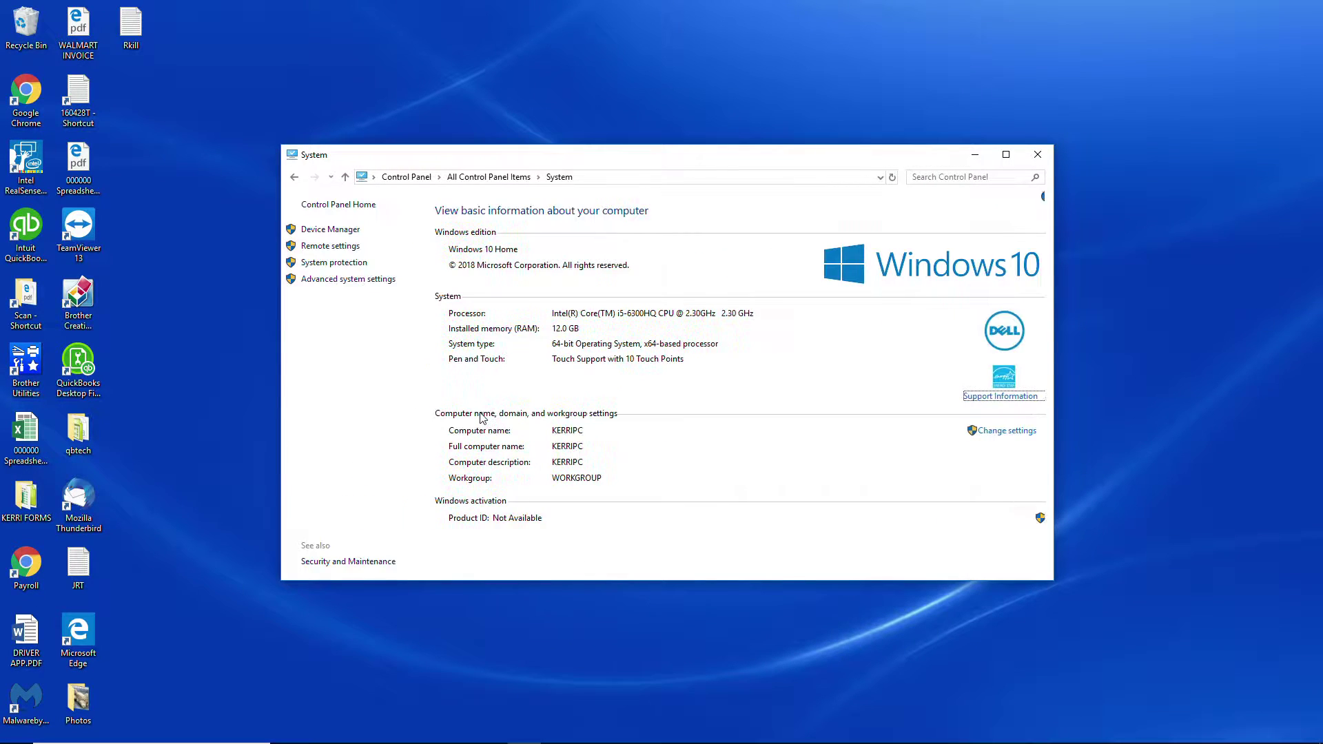
left_click(330, 265)
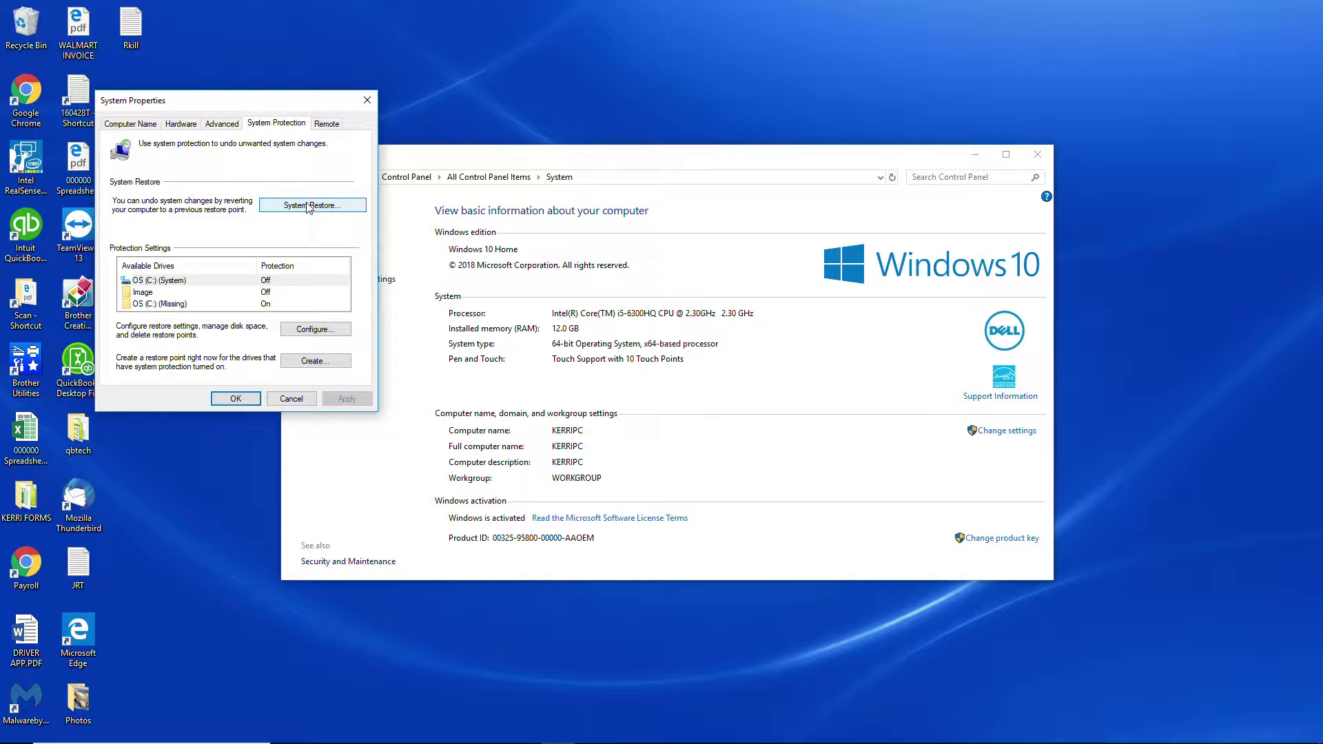
Turn on system protection for the OS (C:) (System) drive and apply the setting
left_click(158, 281)
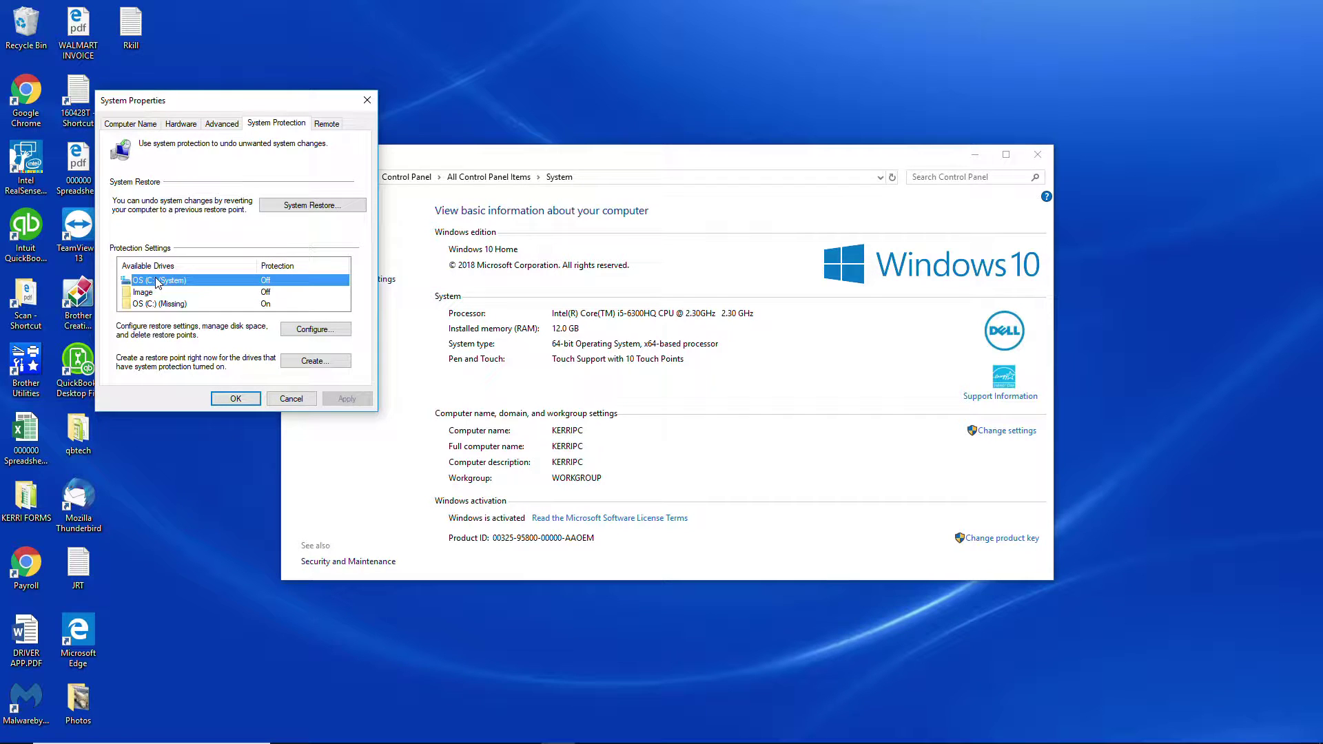
left_click(296, 332)
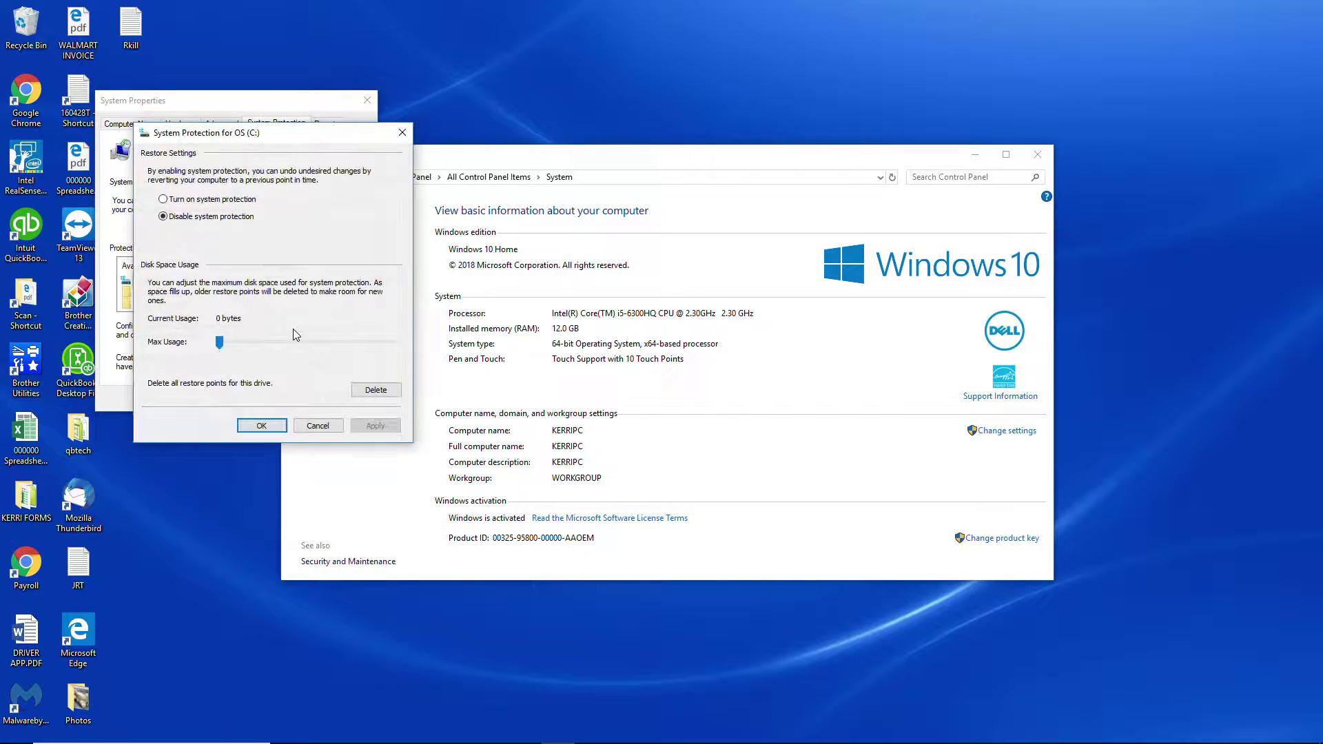
left_click(163, 200)
left_click(373, 426)
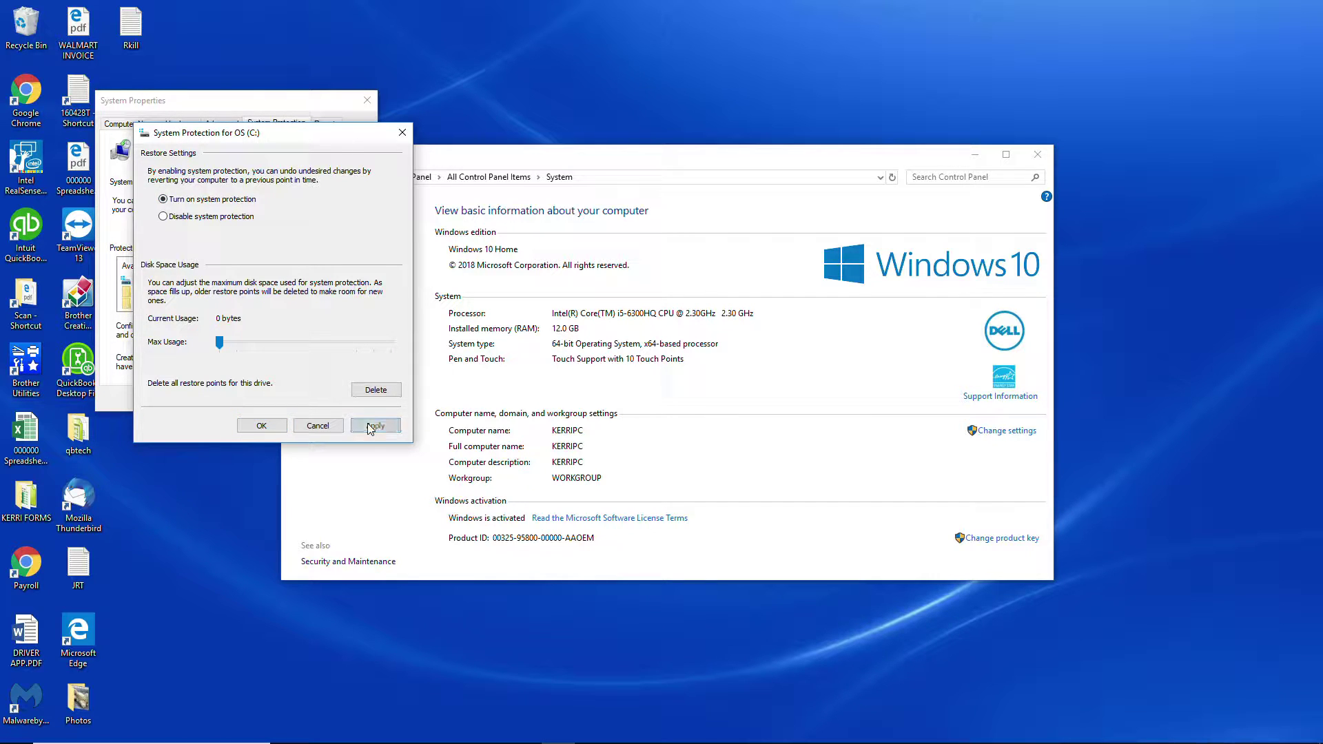
left_click(261, 426)
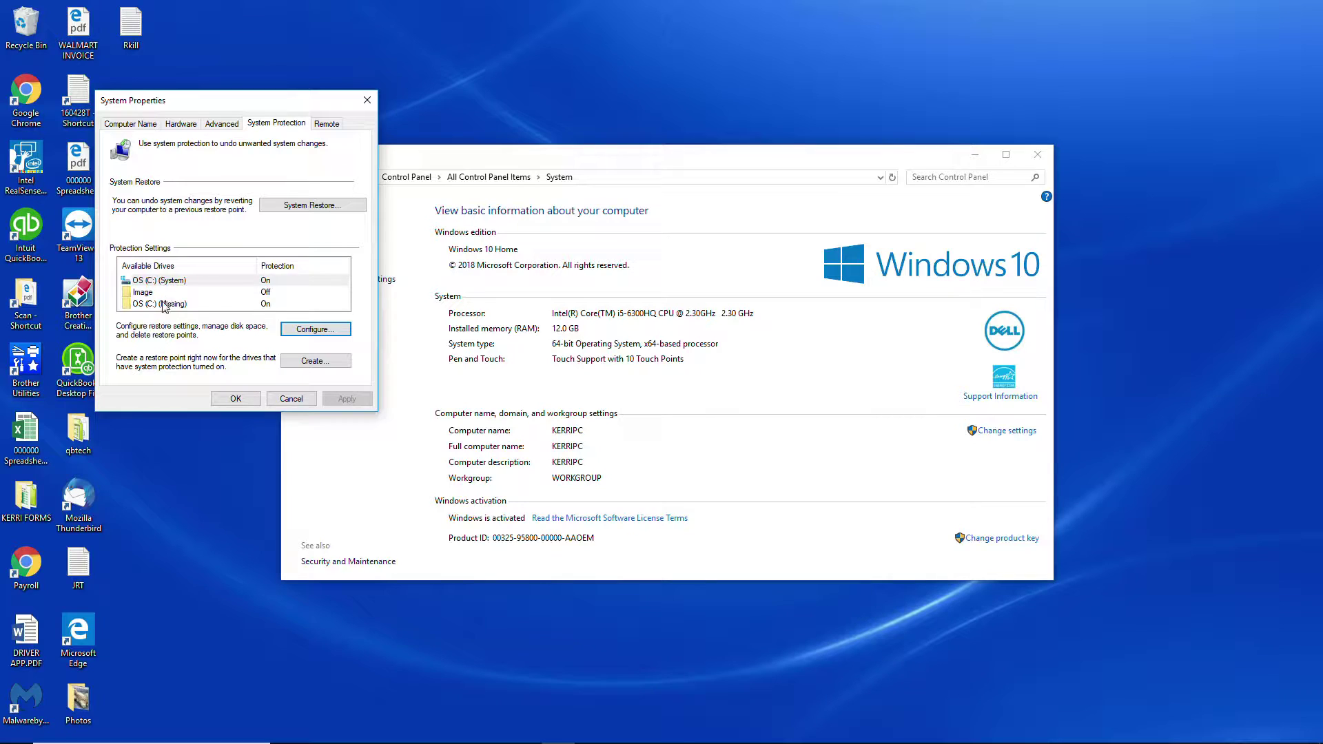
Try to disable system protection for the OS (C:) (Missing) drive, then decline turning it off
left_click(168, 304)
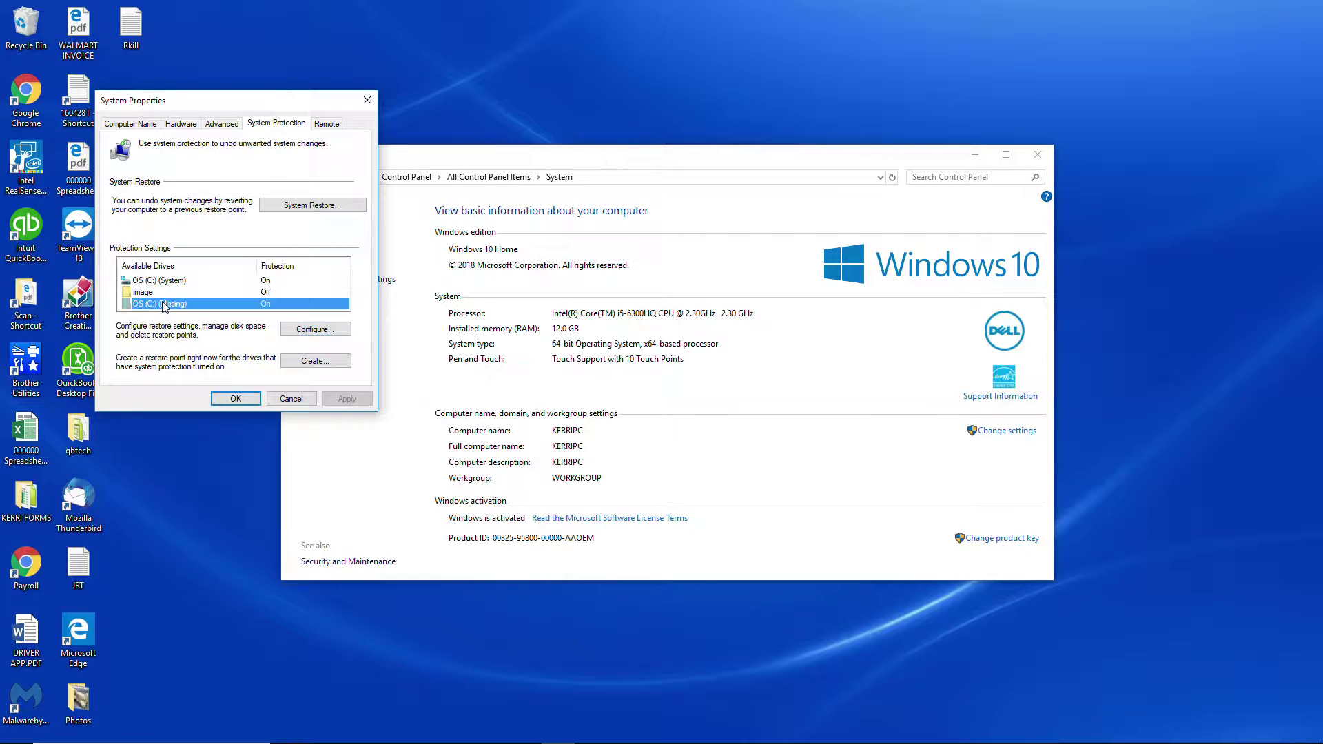
left_click(290, 329)
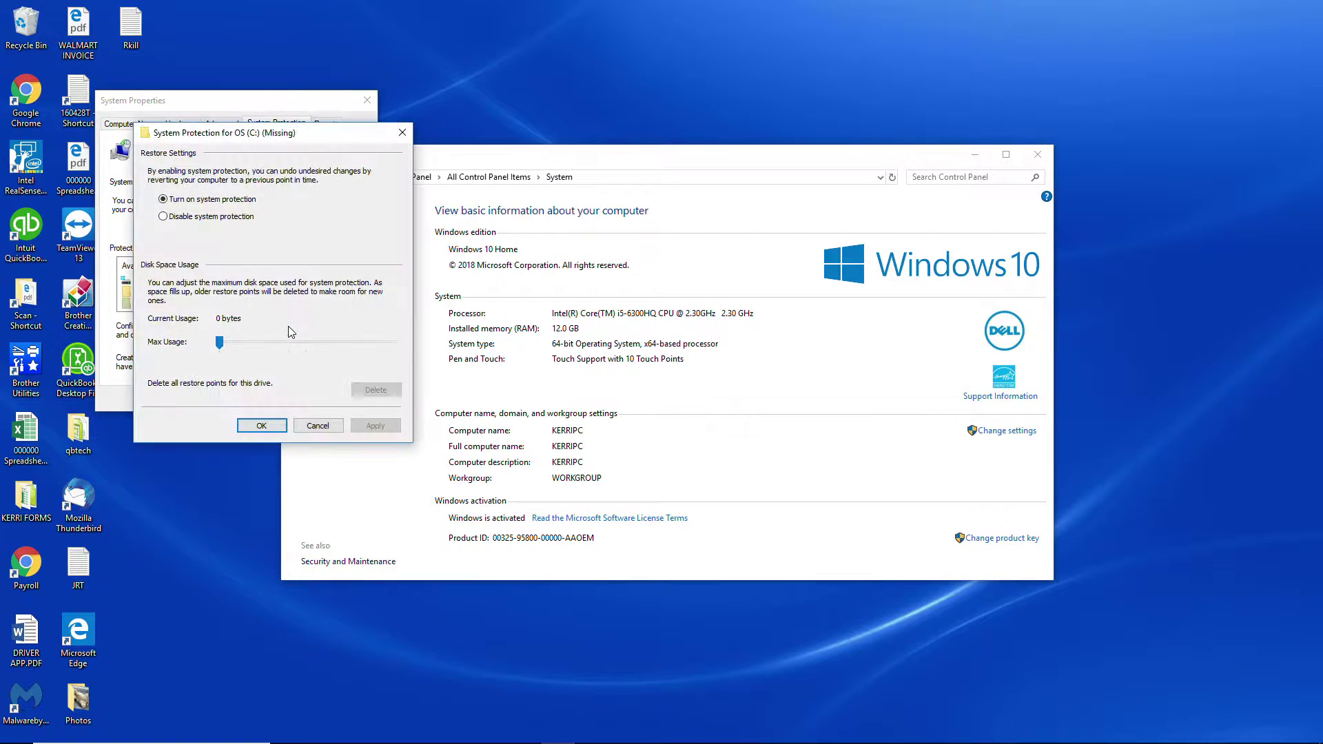
left_click(163, 218)
left_click(372, 425)
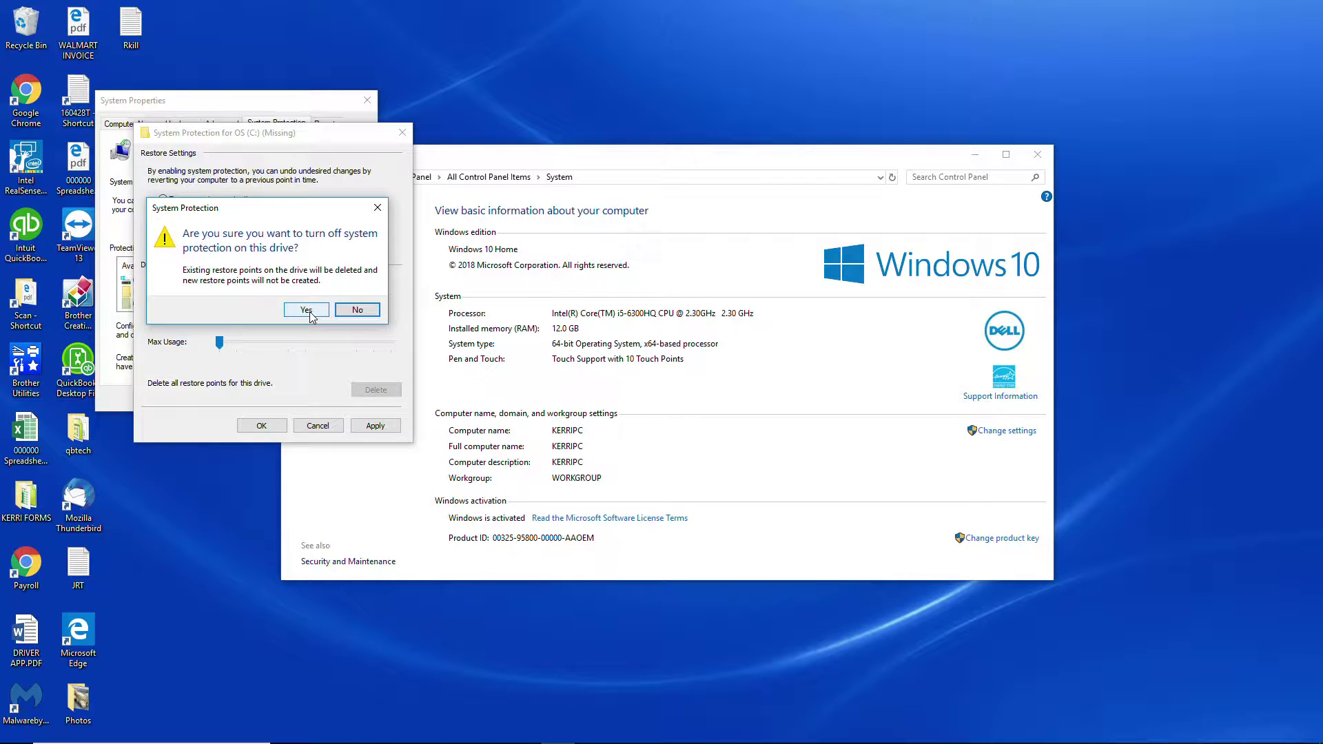
left_click(363, 310)
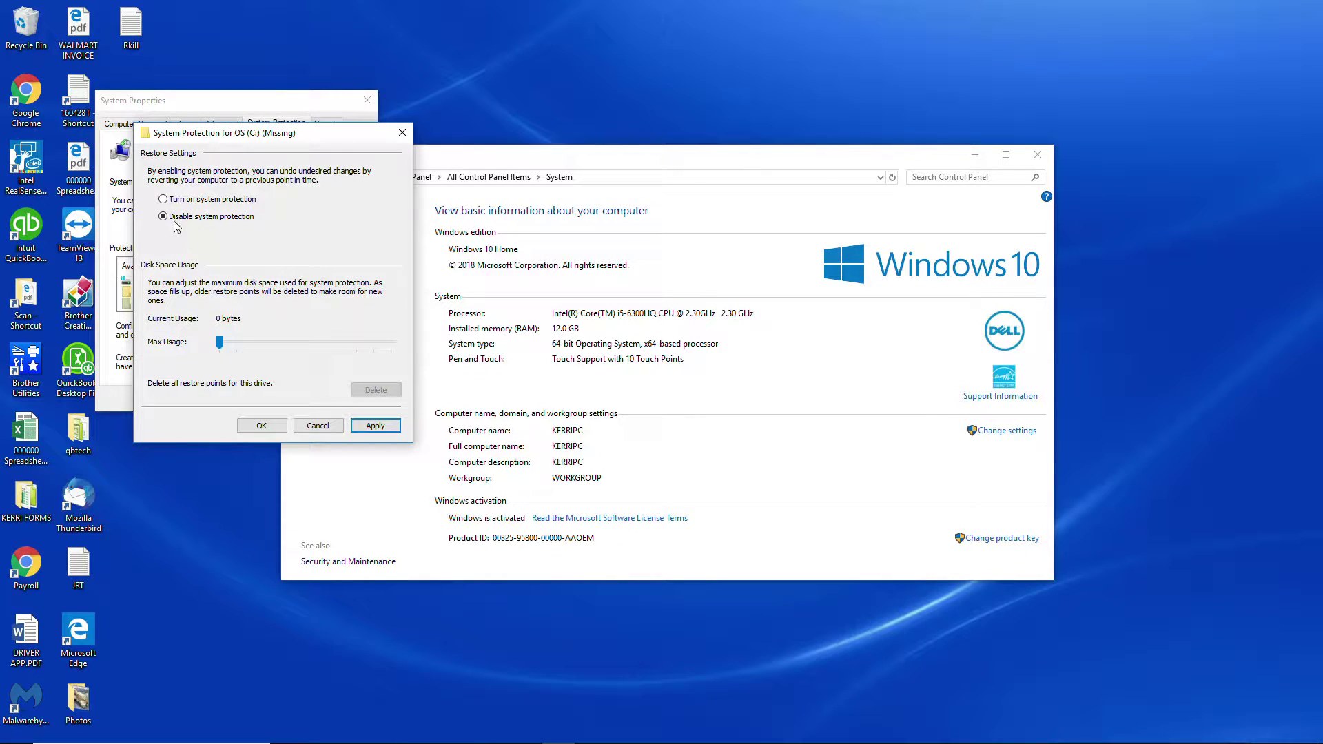
Try to apply turned-on system protection for the OS (C:) (Missing) drive and cancel out of its settings
left_click(164, 200)
left_click(375, 427)
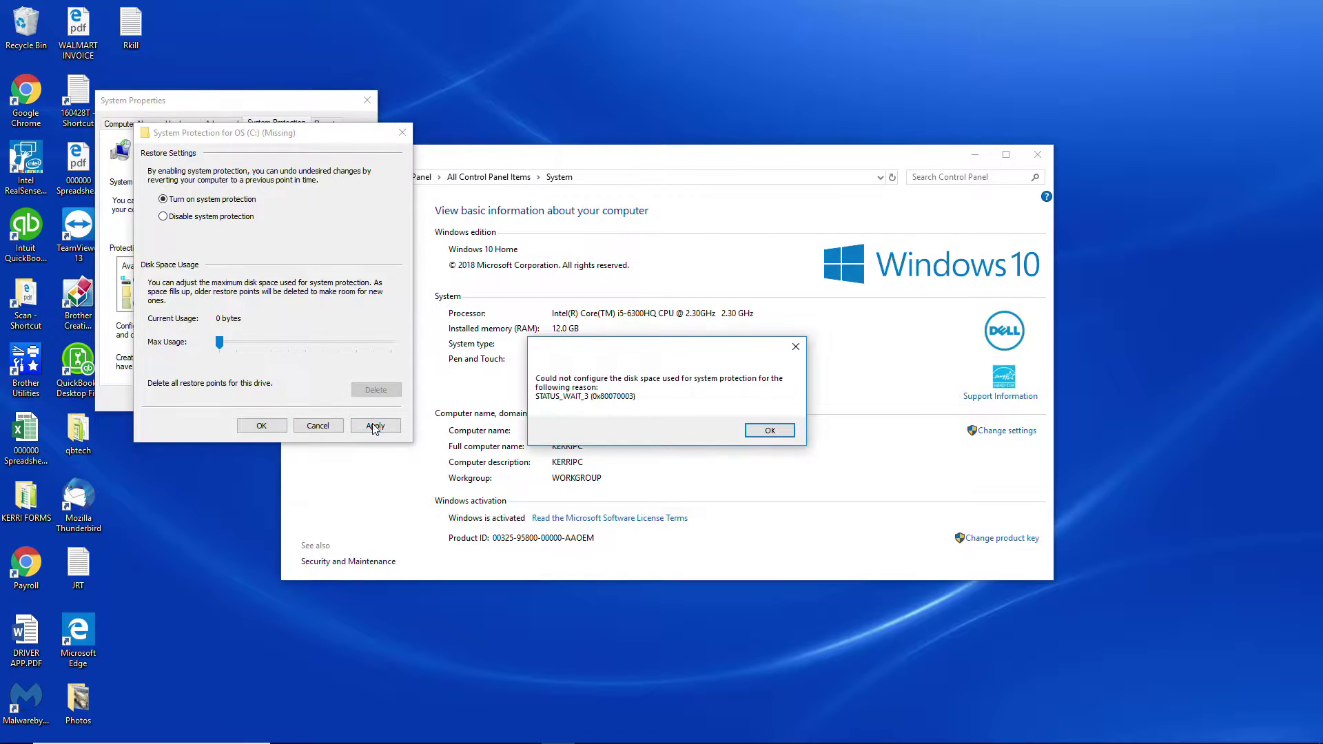
left_click(775, 431)
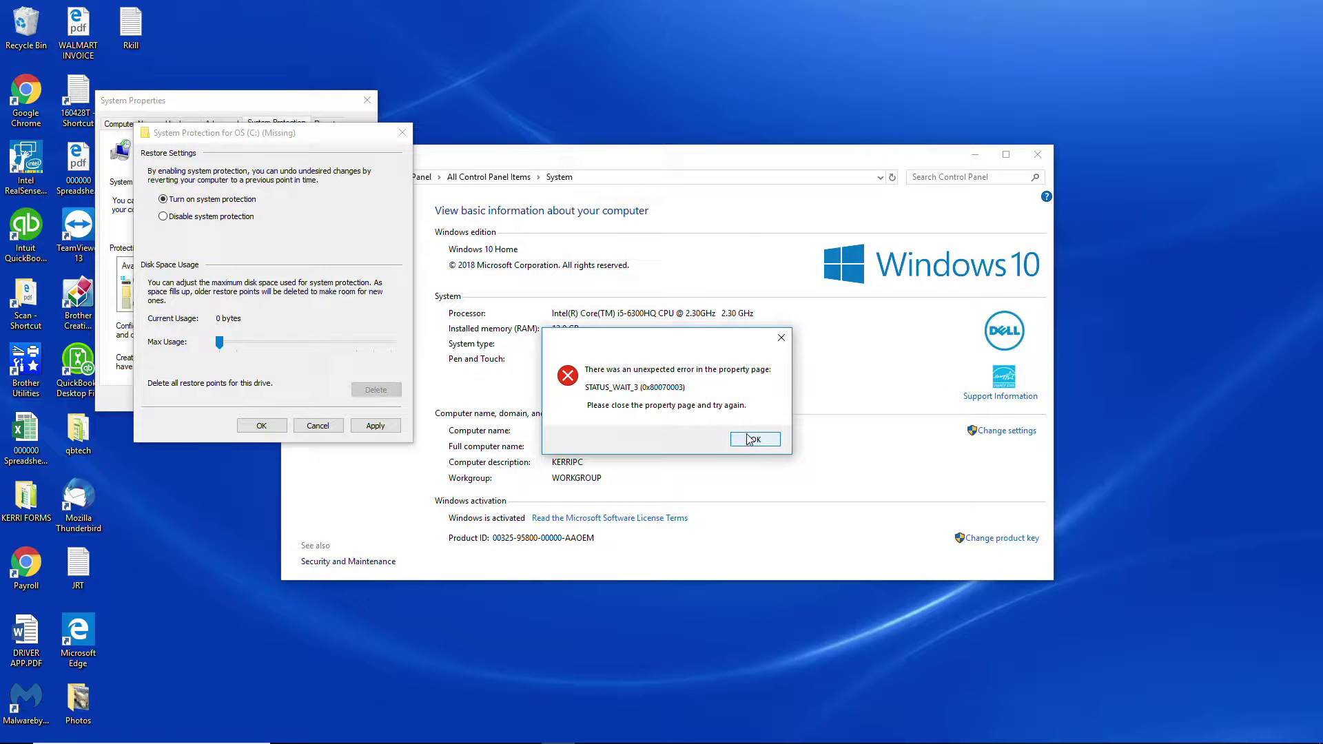
left_click(754, 441)
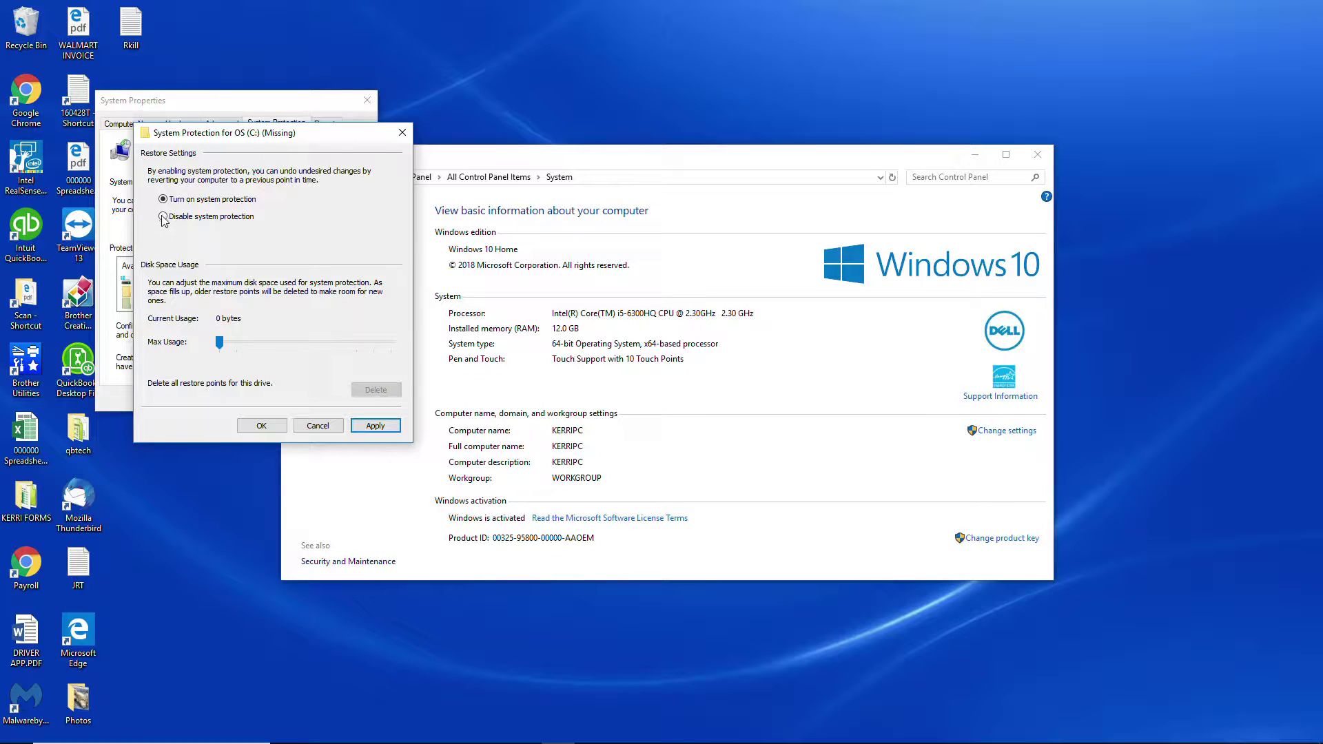
left_click(318, 426)
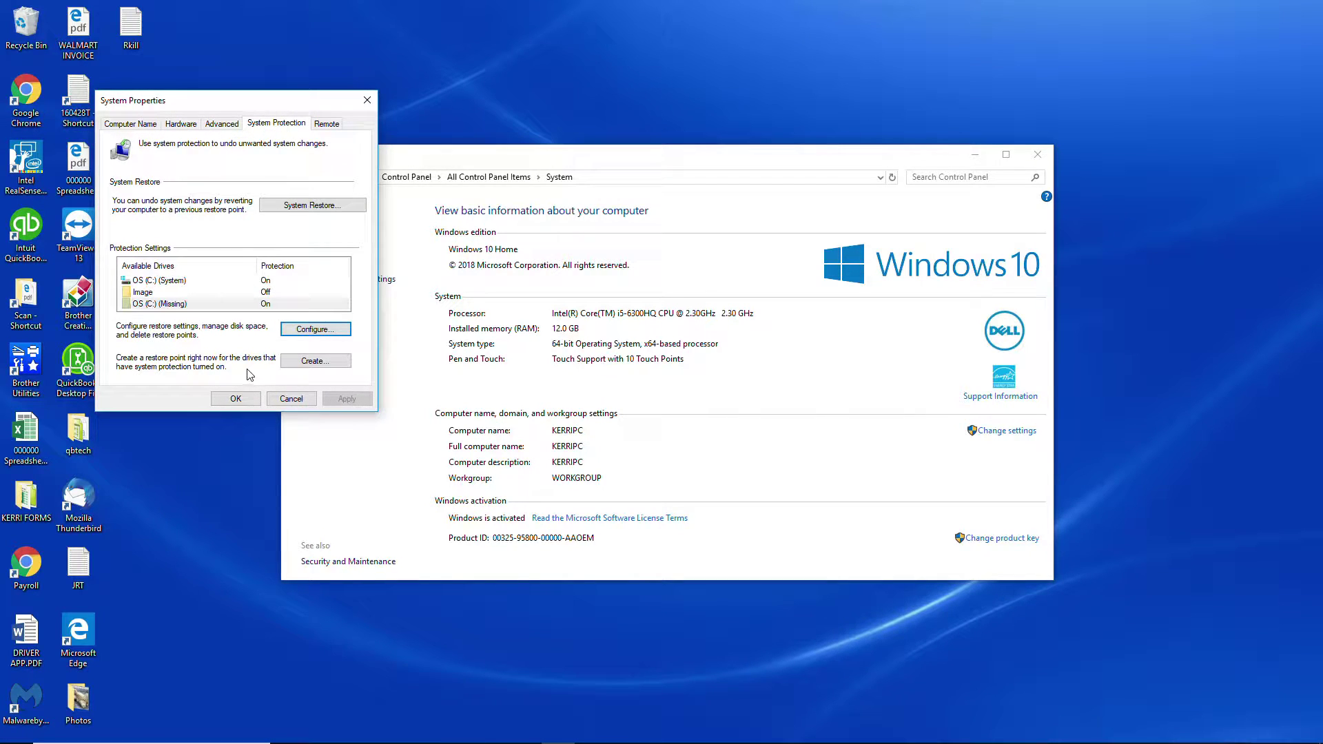
Create a restore point described as 20190212 with the OS (C:) (System) drive selected
left_click(235, 282)
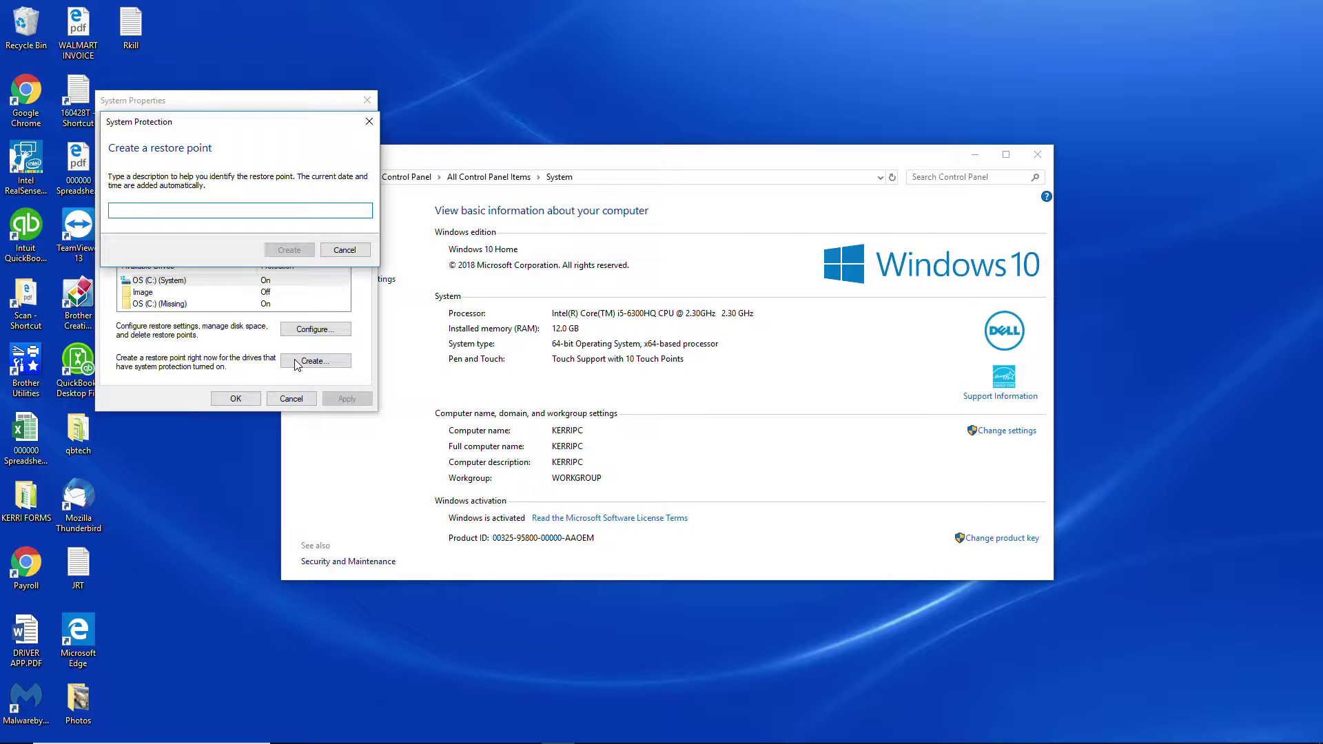
type("20190212")
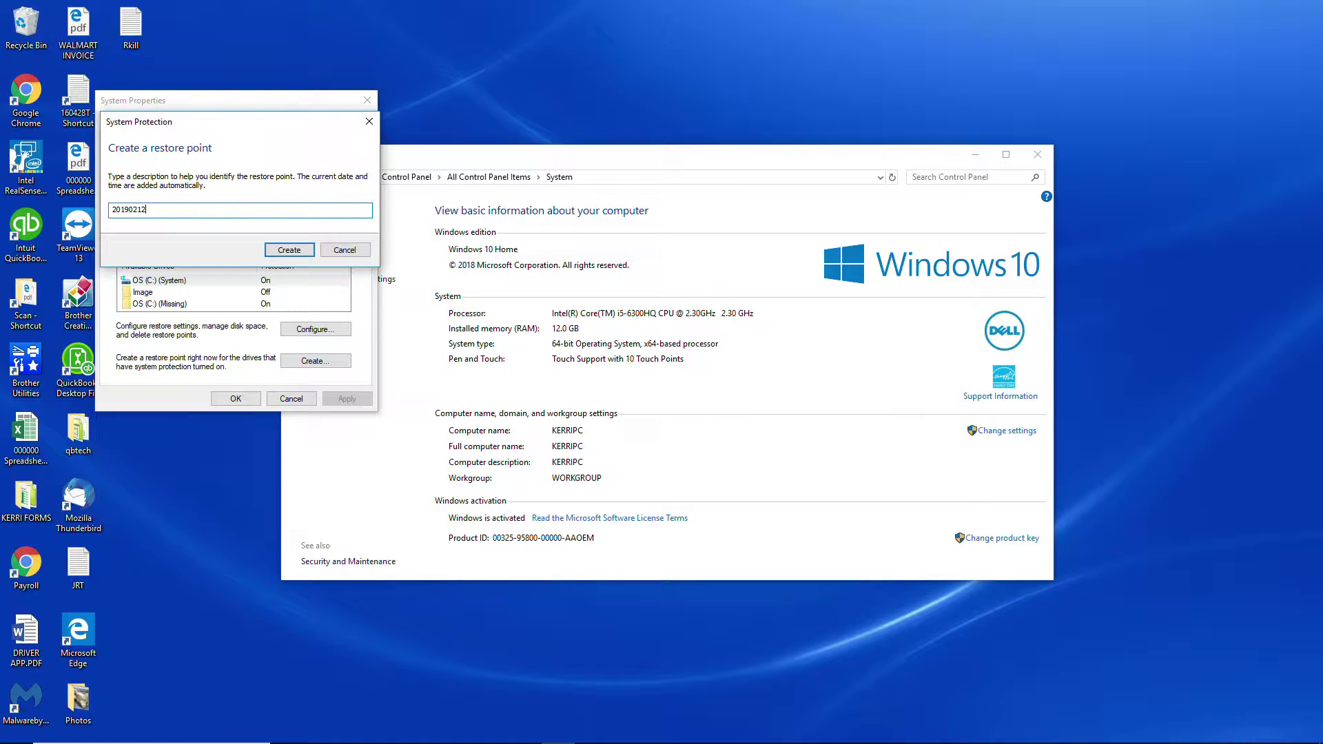
left_click(285, 250)
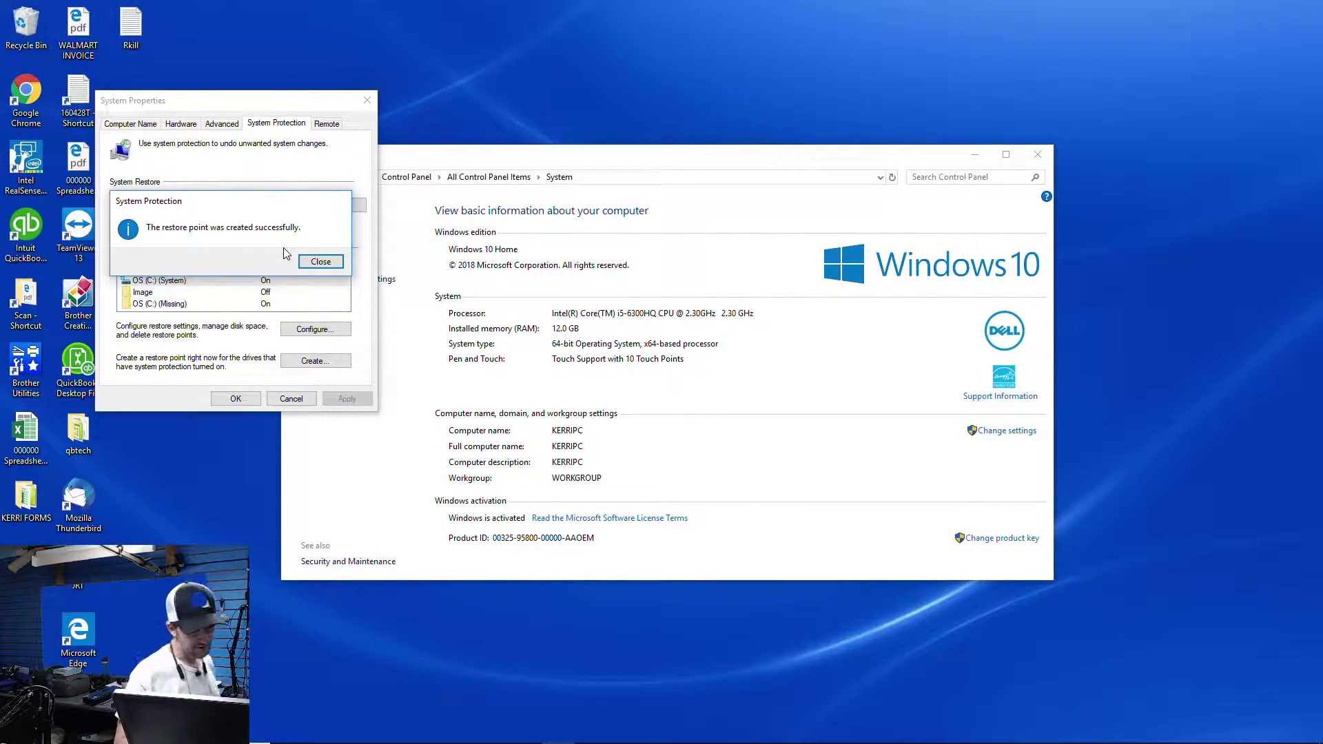
key("Return")
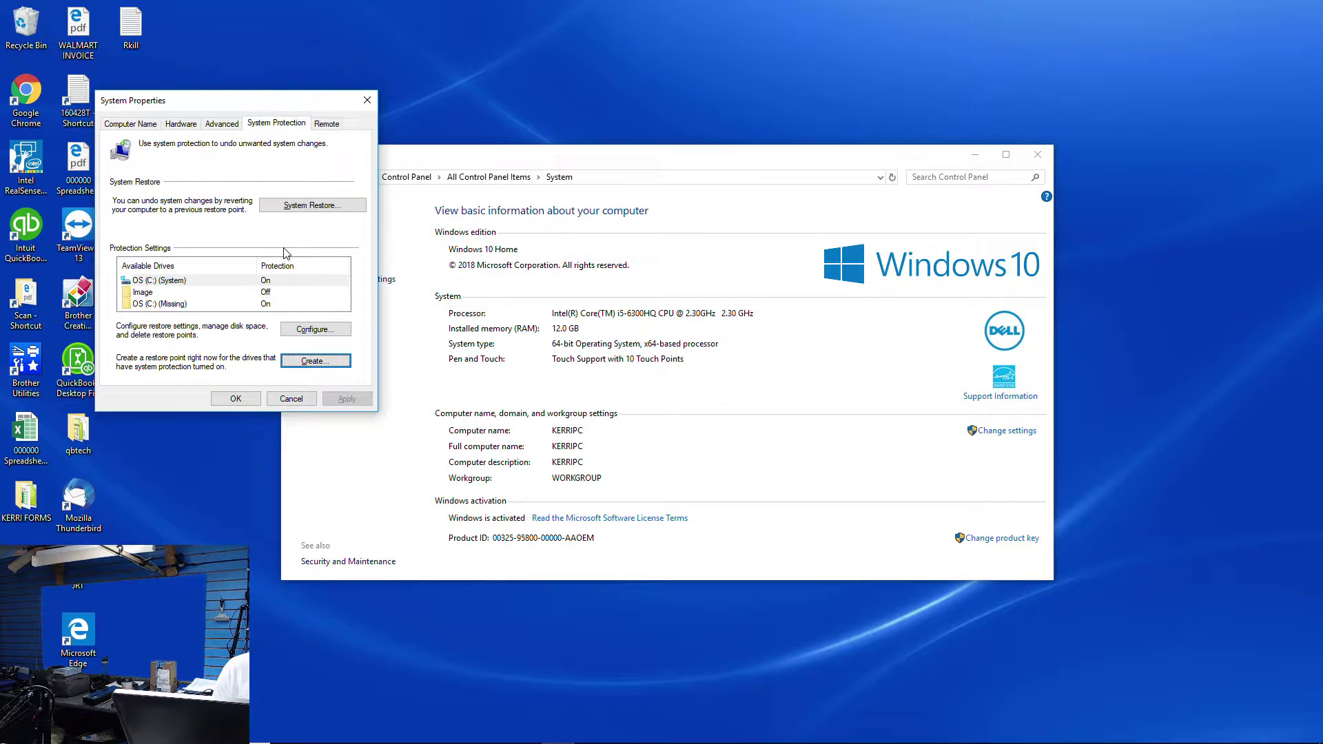
Close System Properties and the System window, and shut down the computer
key("Escape")
key("alt+F4")
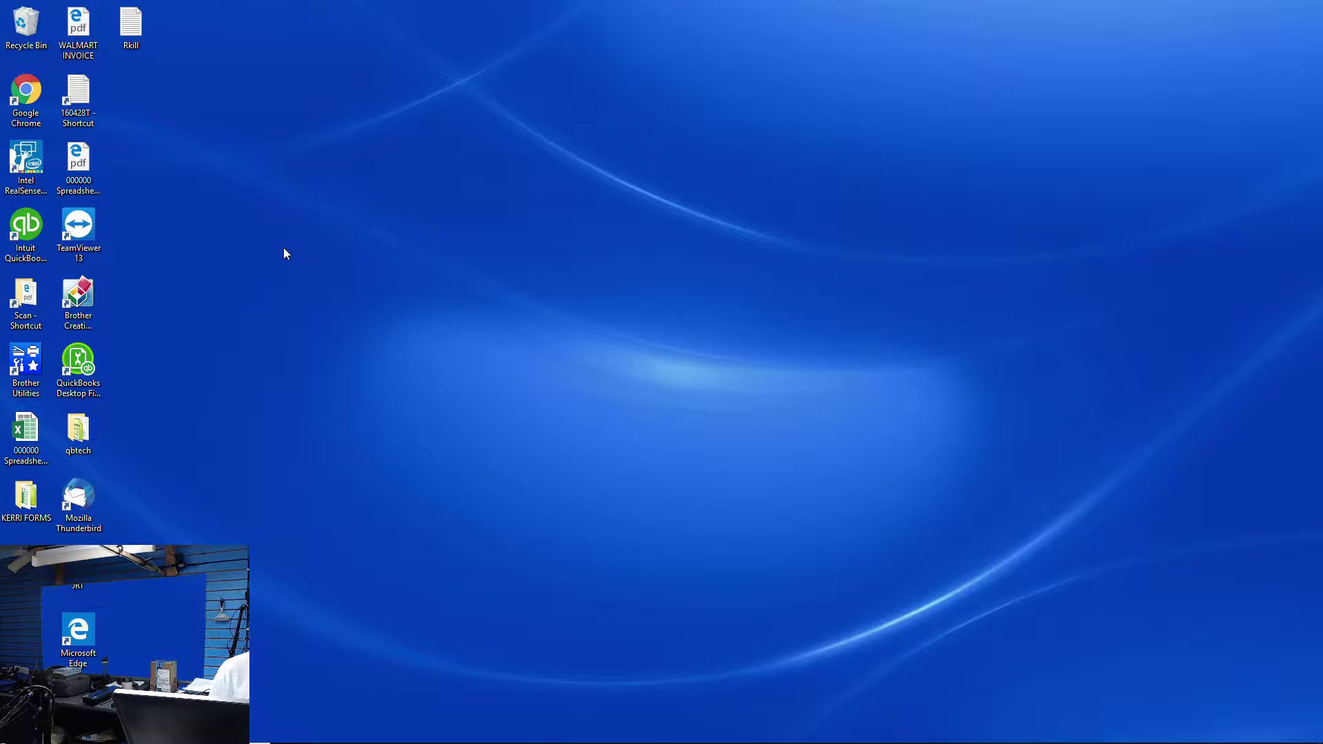
key("alt+F4")
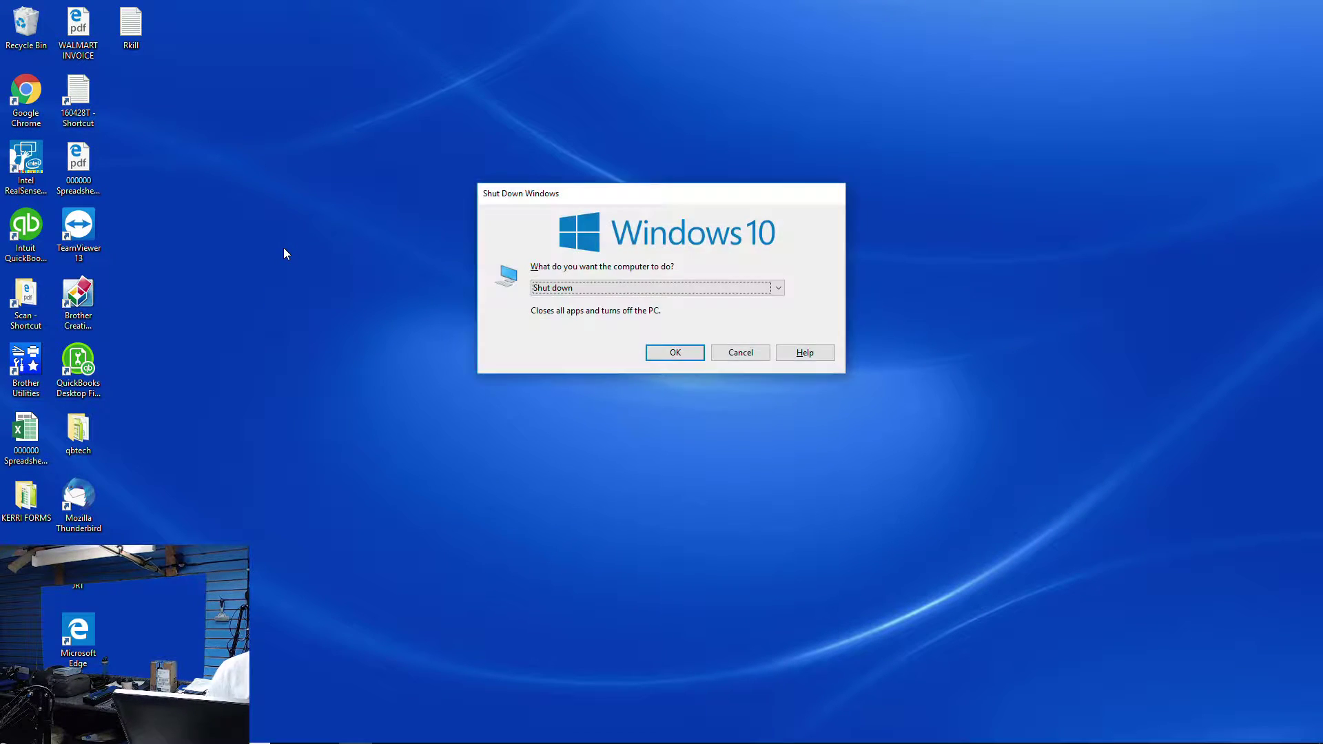
key("Return")
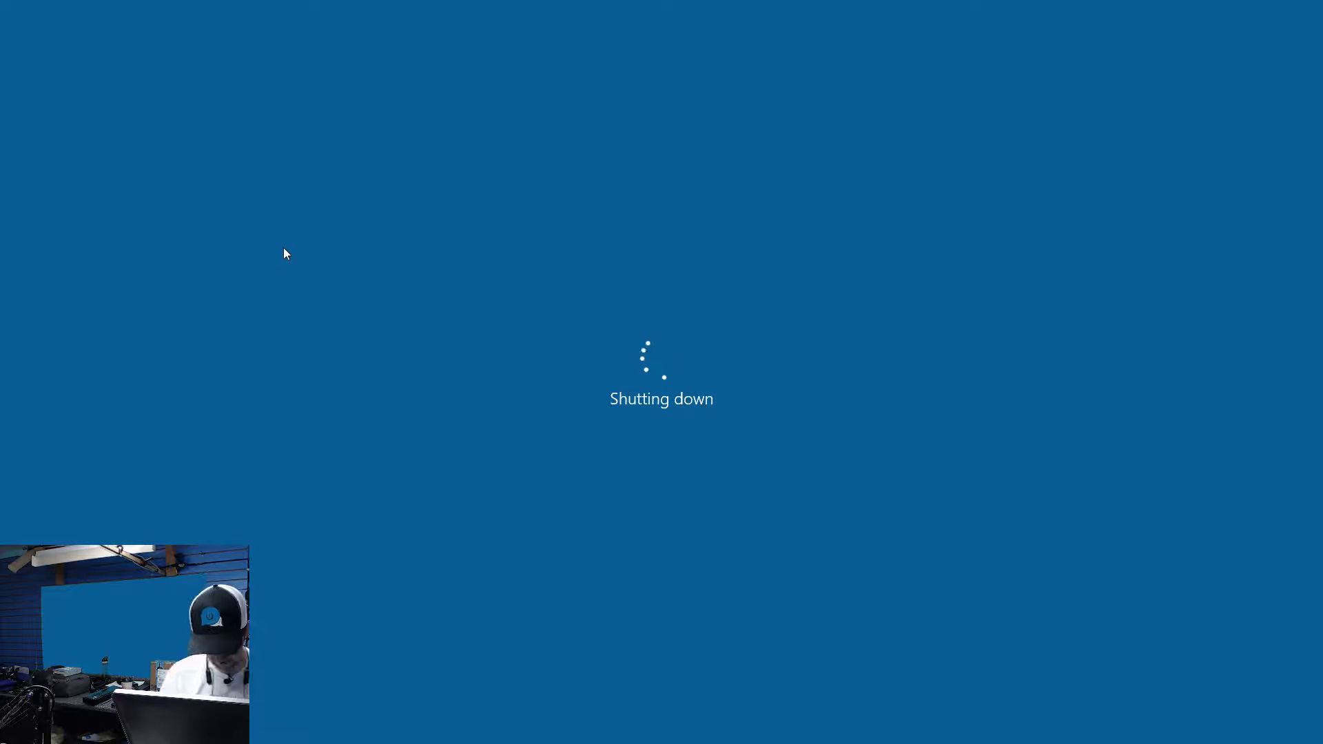